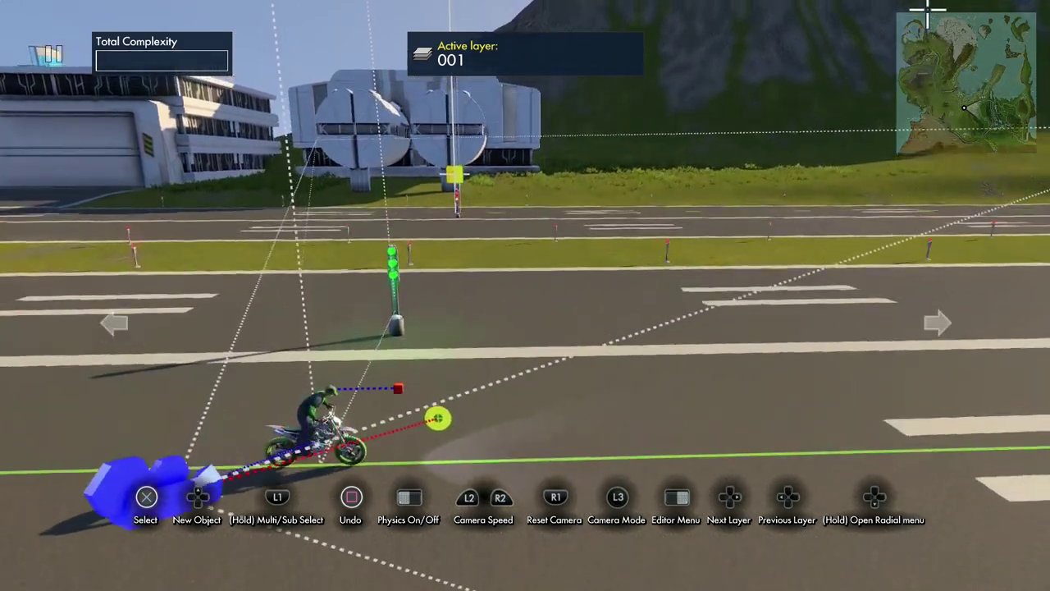
# Add a Snowfall - light object from the Scenery effects
pyautogui.press('Up')
pyautogui.press('Escape')
pyautogui.press('Escape')
pyautogui.press('Right')
pyautogui.press('Right')
pyautogui.press('Right')
pyautogui.press('Right')
pyautogui.press('Right')
pyautogui.press('Right')
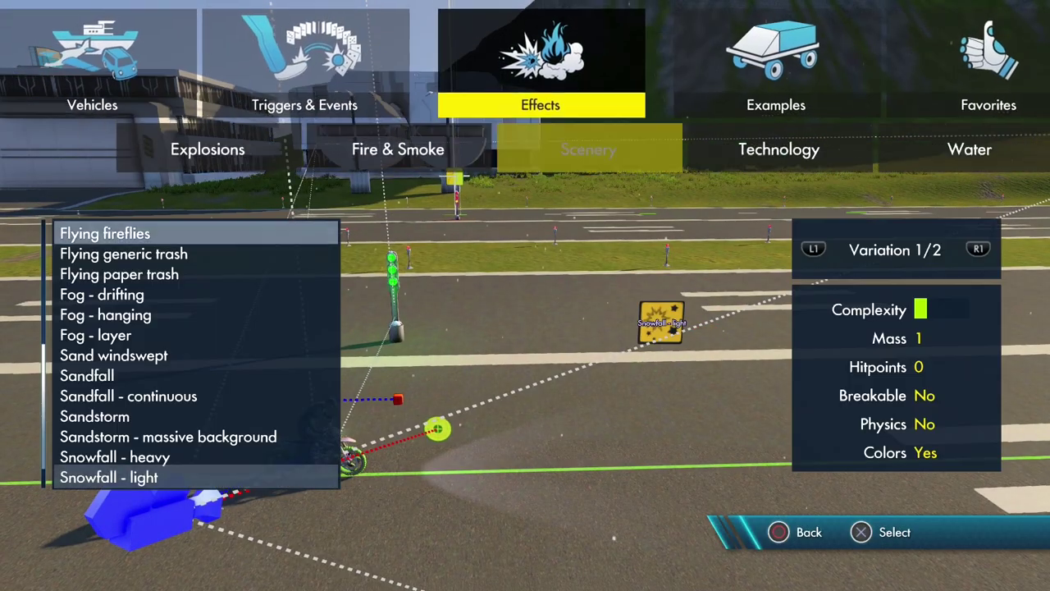
pyautogui.press('pagedown')
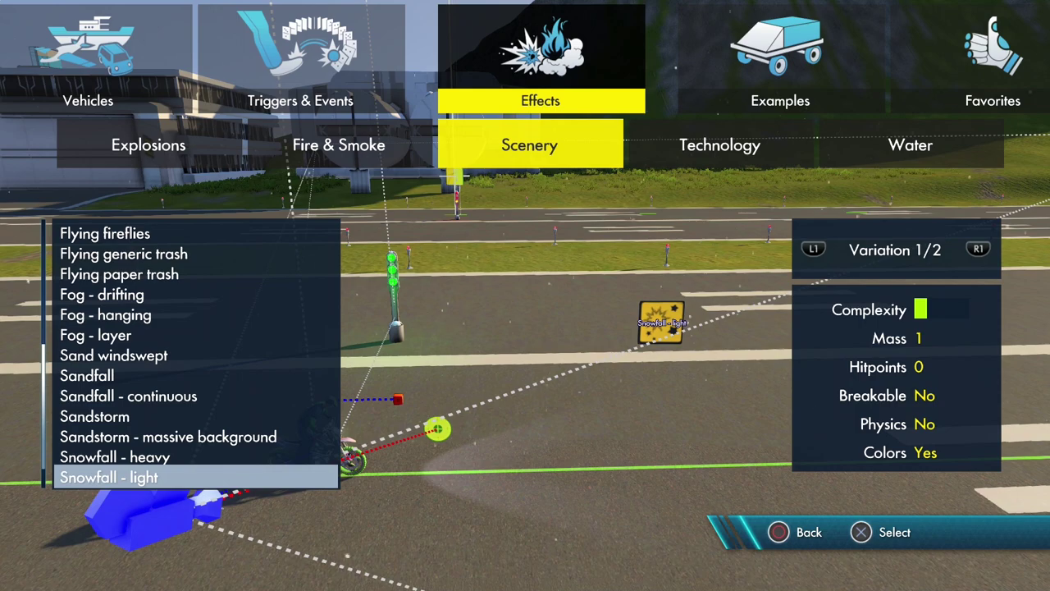
pyautogui.press('Return')
# Position the snowfall effect above the runway ahead of the rider and place it there
pyautogui.press('Down')
pyautogui.press('Right')
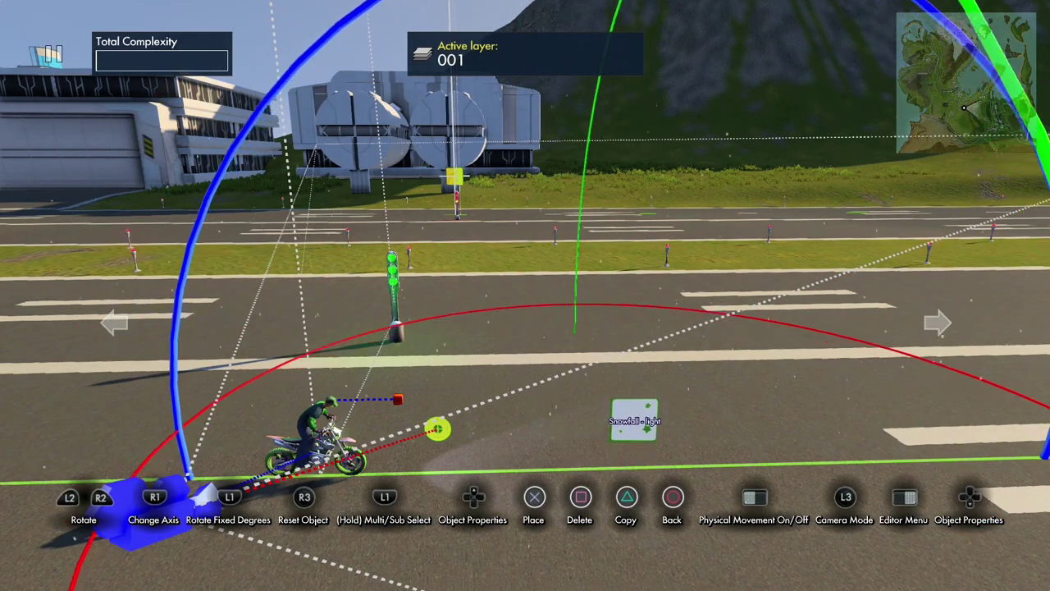
pyautogui.press('Up')
pyautogui.press('Up')
pyautogui.press('Down')
pyautogui.press('Right')
pyautogui.press('Escape')
pyautogui.press('Return')
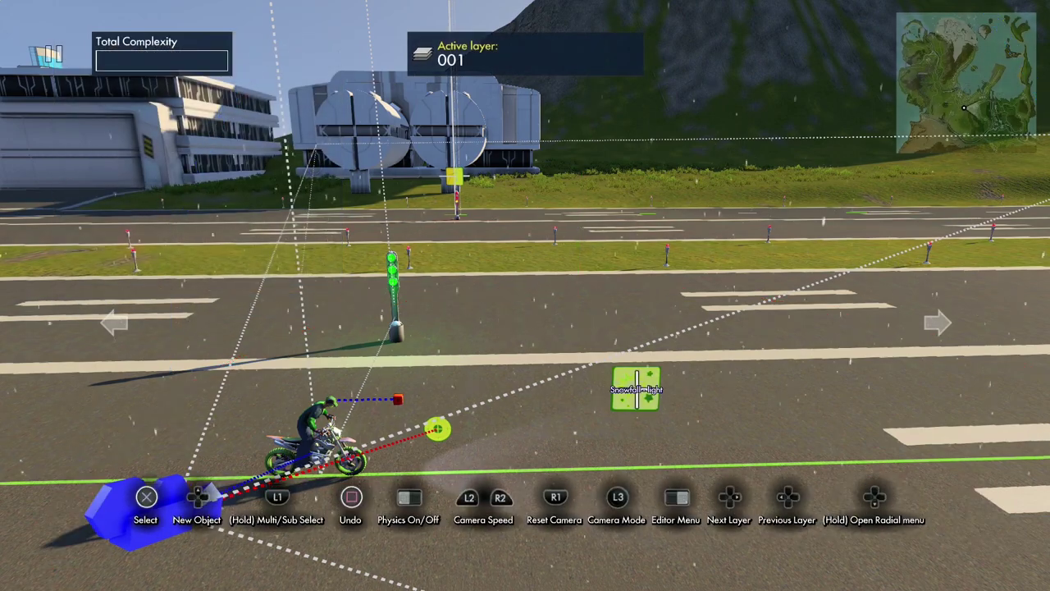
# Add an Interval trigger and place it above the runway behind the rider
pyautogui.press('Left')
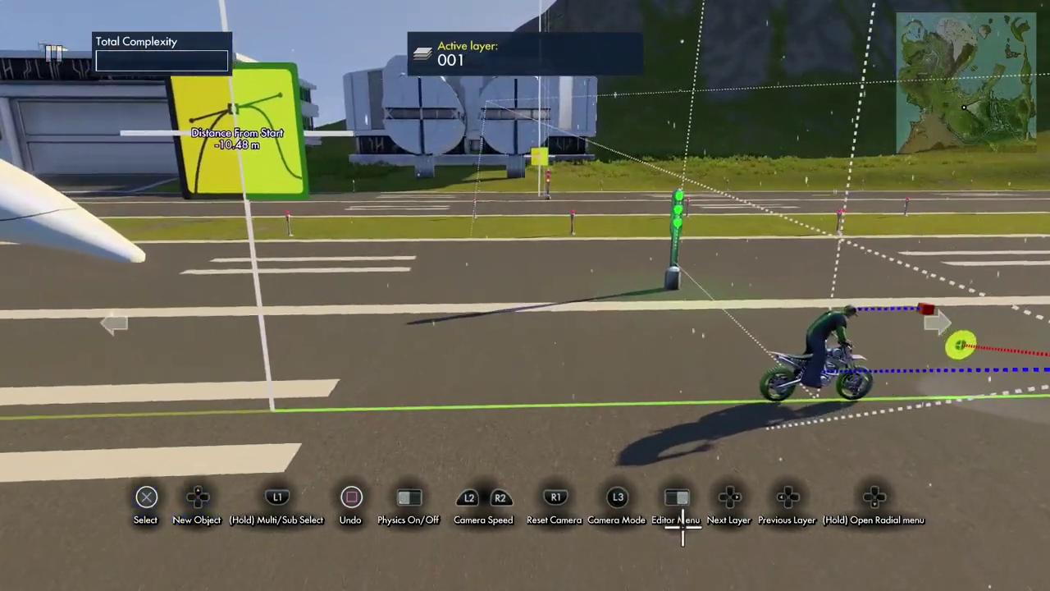
pyautogui.press('Up')
pyautogui.press('Escape')
pyautogui.press('Left')
pyautogui.press('Return')
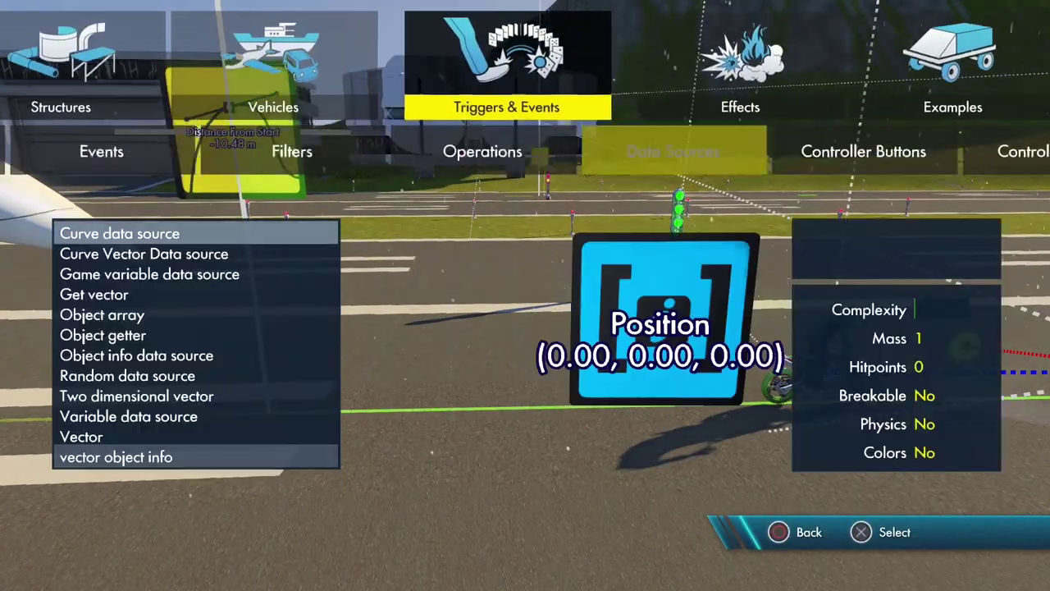
pyautogui.press('Left')
pyautogui.press('Left')
pyautogui.press('Left')
pyautogui.press('Left')
pyautogui.press('Left')
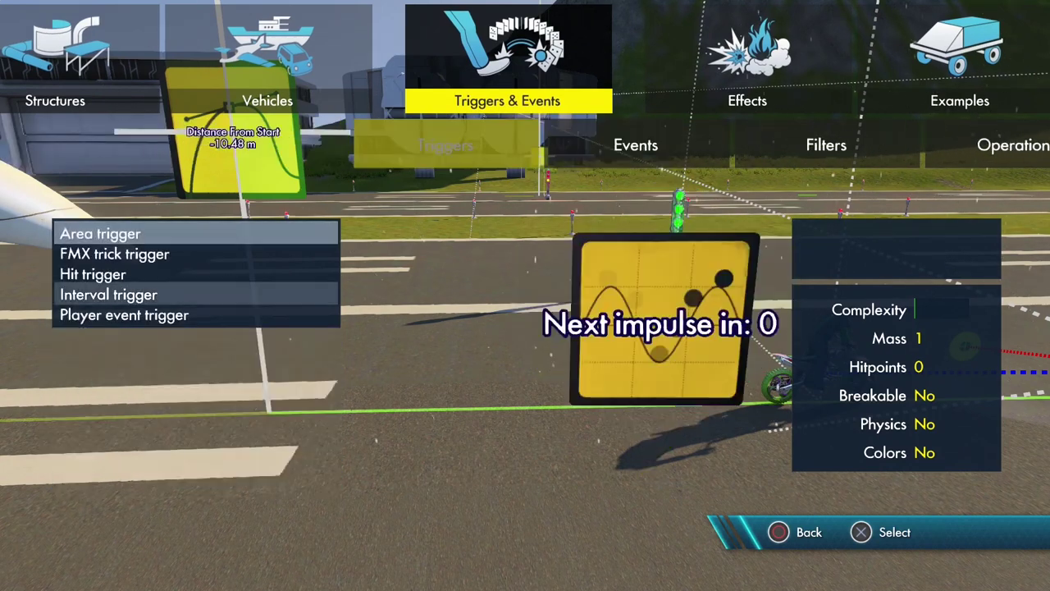
pyautogui.press('Right')
pyautogui.press('Up')
pyautogui.press('Up')
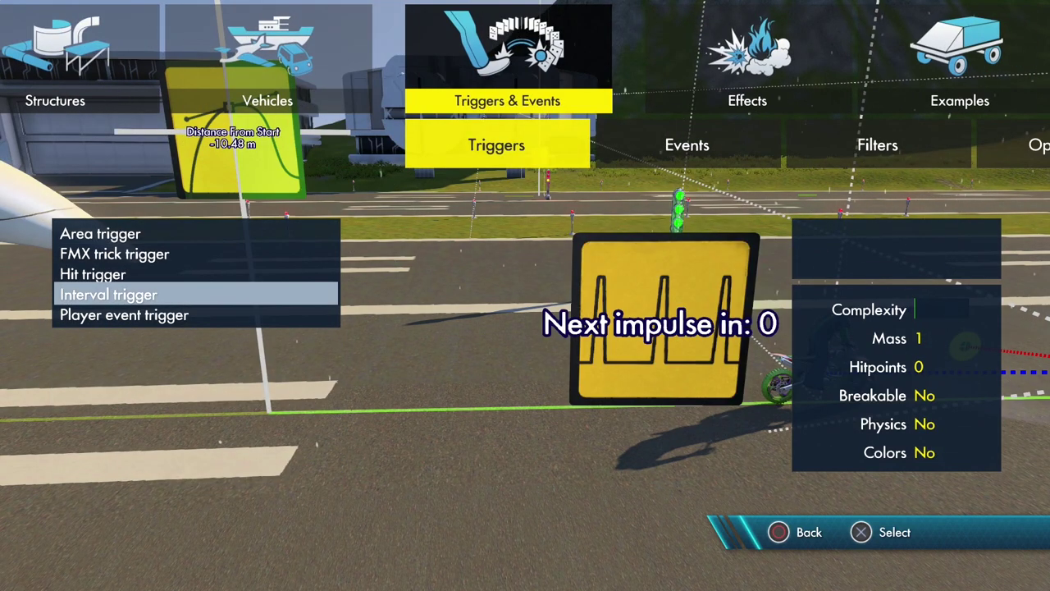
pyautogui.press('Return')
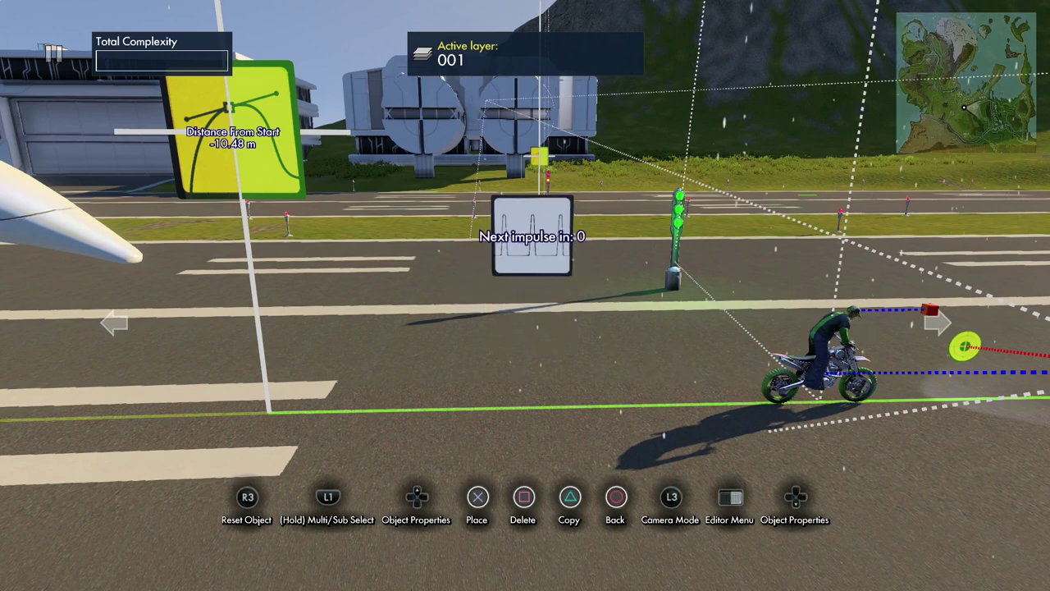
pyautogui.press('Return')
# Add an Object position event and place it beside the interval trigger
pyautogui.press('Up')
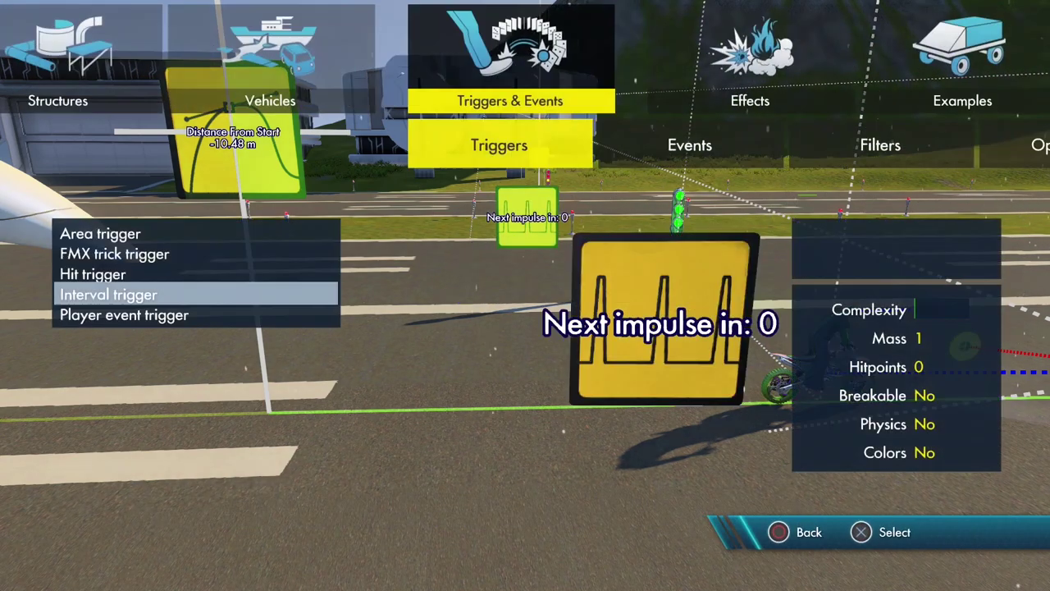
pyautogui.press('Right')
pyautogui.press('Up')
pyautogui.press('Down')
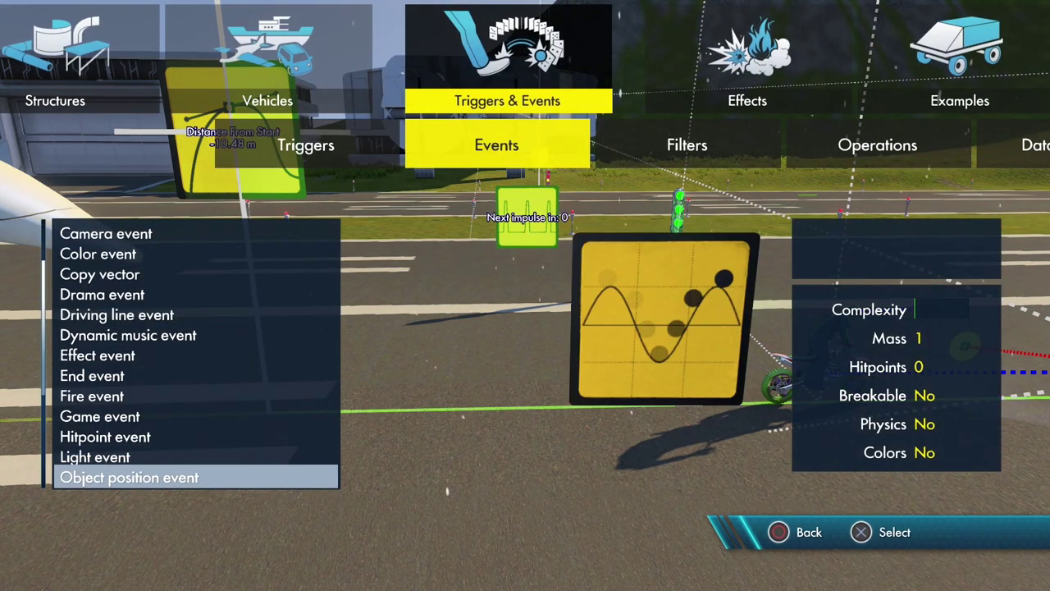
pyautogui.press('Return')
pyautogui.press('Return')
pyautogui.press('Return')
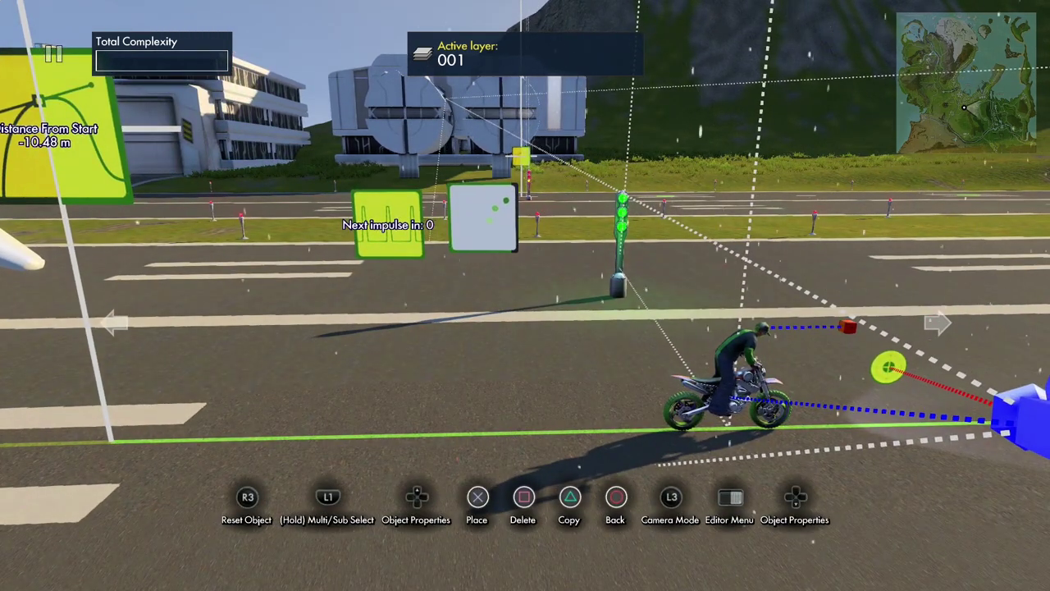
pyautogui.press('Return')
# Add a vector object info data source below the object position event
pyautogui.press('Up')
pyautogui.press('Right')
pyautogui.press('Right')
pyautogui.press('Right')
pyautogui.press('Up')
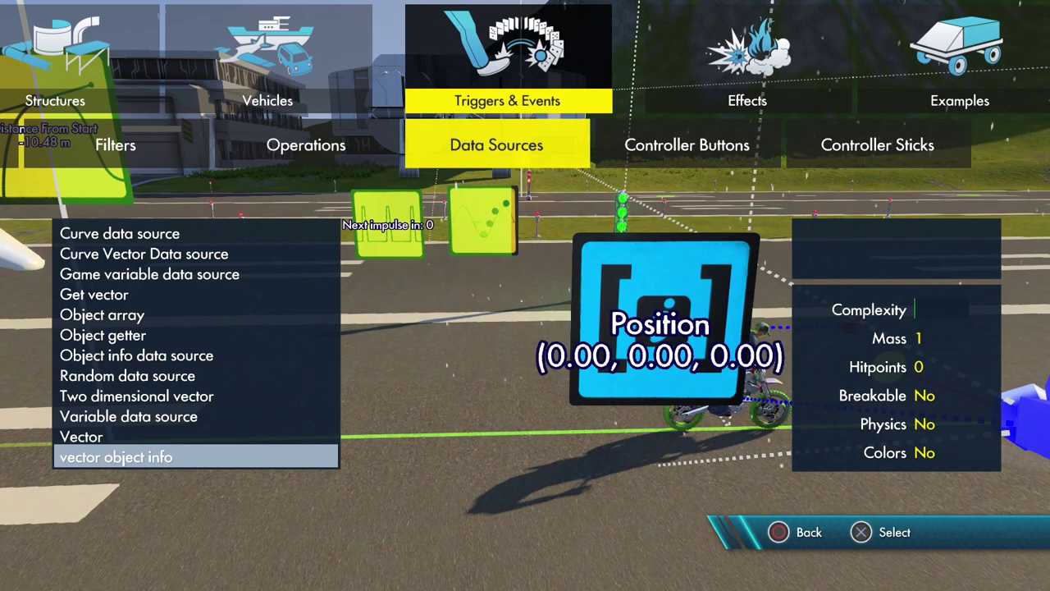
pyautogui.press('Return')
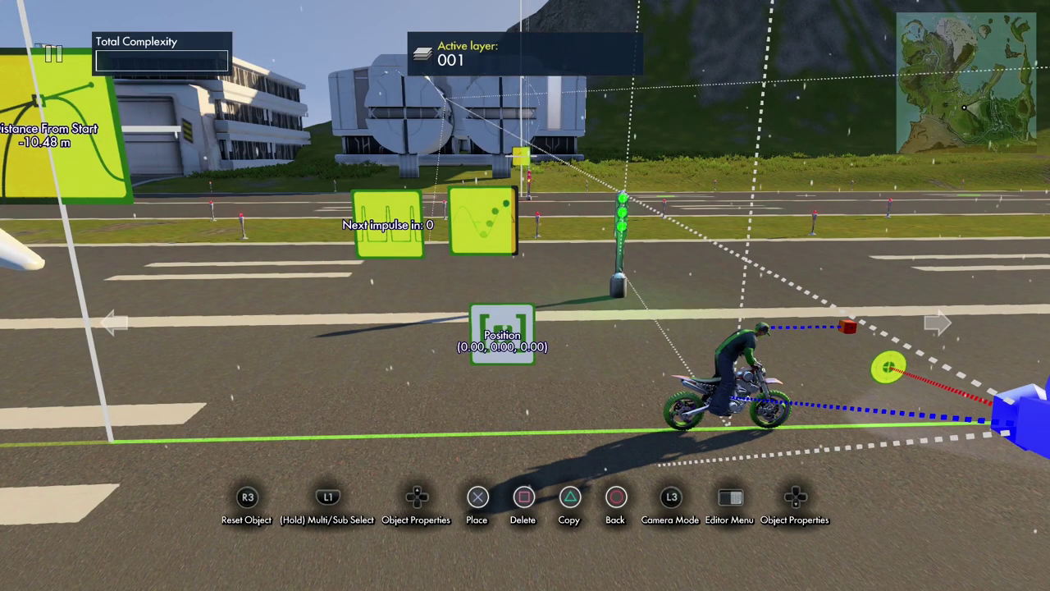
# Set the rider as the target object of the vector object info and place the data source
pyautogui.press('Down')
pyautogui.press('Down')
pyautogui.press('Return')
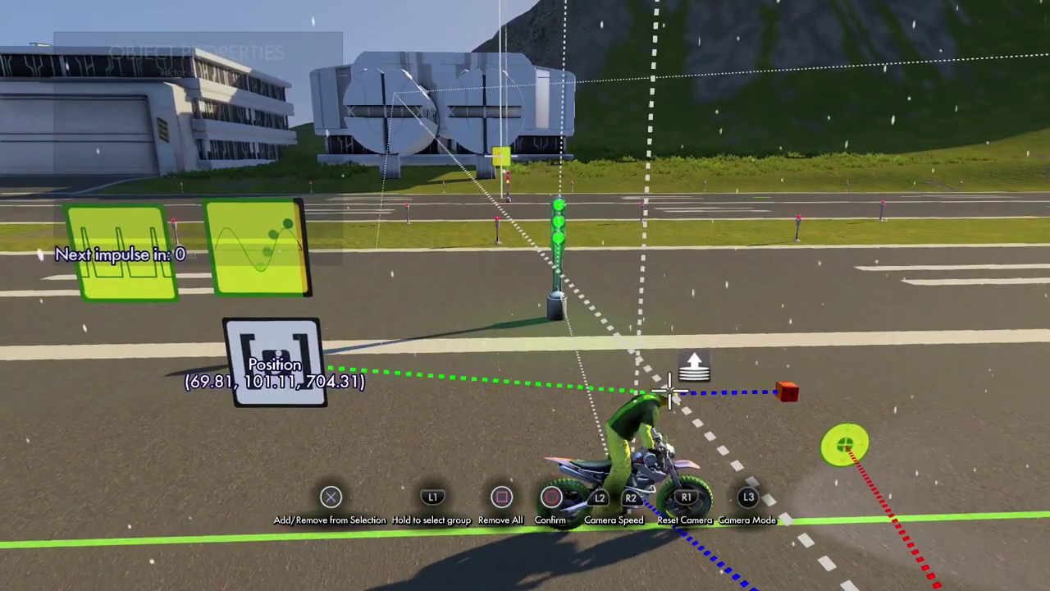
pyautogui.press('Return')
pyautogui.press('Escape')
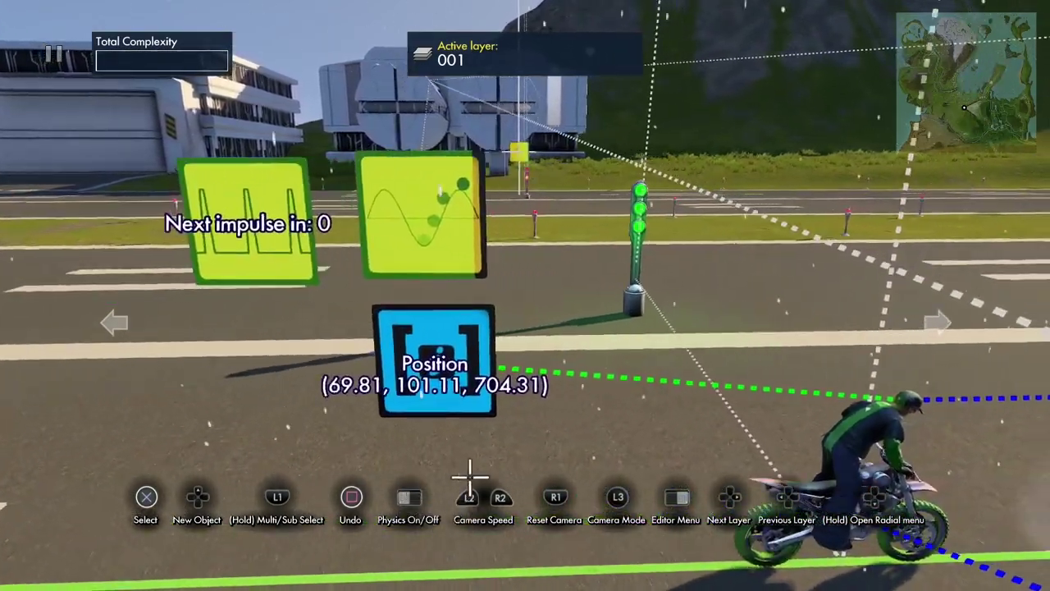
# Switch the object position event's position from local to global coordinates by turning off Local under Modify Position
pyautogui.press('Return')
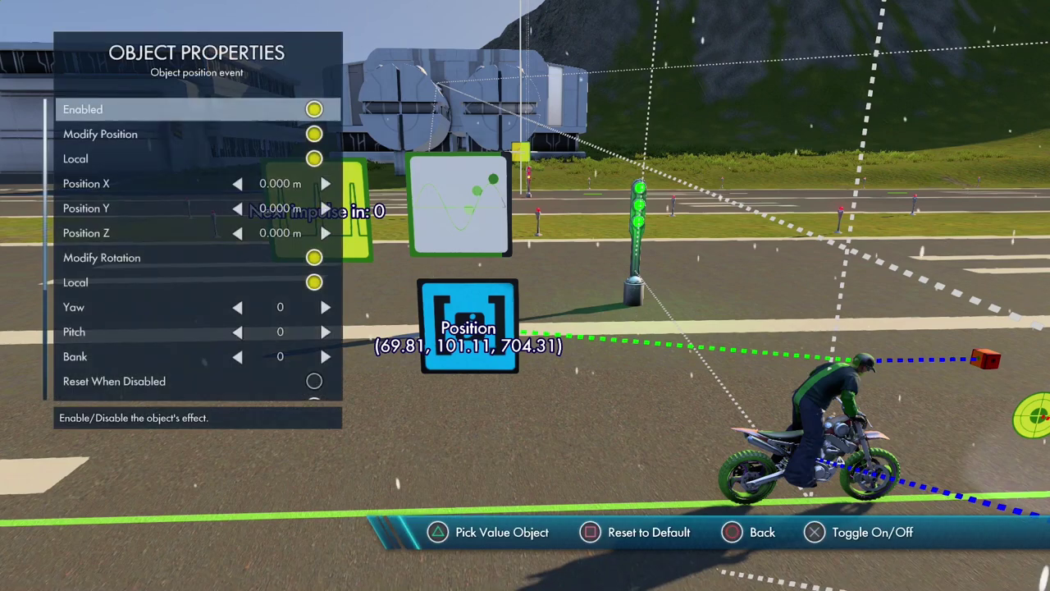
pyautogui.press('Down')
pyautogui.press('Down')
pyautogui.press('Return')
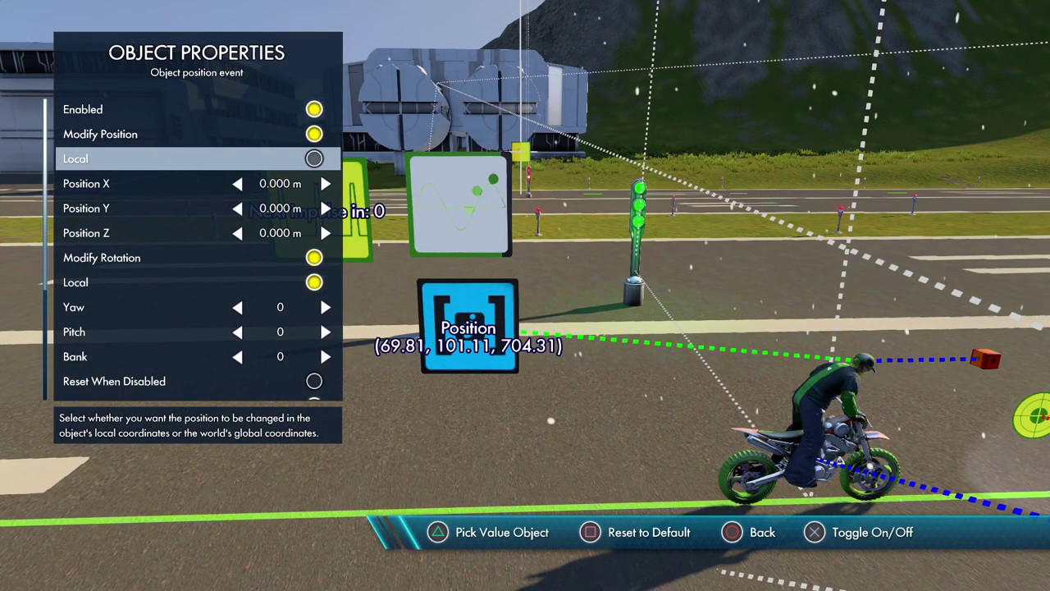
# Link Position X, Position Y and Position Z of the object position event to the vector object info
pyautogui.press('Down')
pyautogui.press('x')
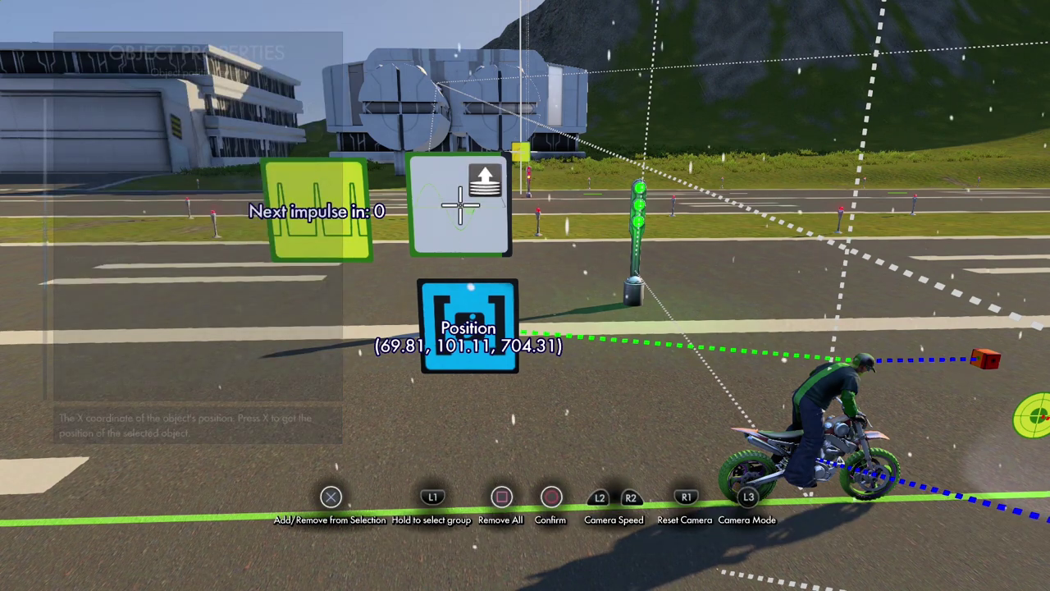
pyautogui.press('Return')
pyautogui.press('Down')
pyautogui.press('x')
pyautogui.press('Return')
pyautogui.press('Return')
pyautogui.press('Down')
pyautogui.press('Return')
pyautogui.press('Return')
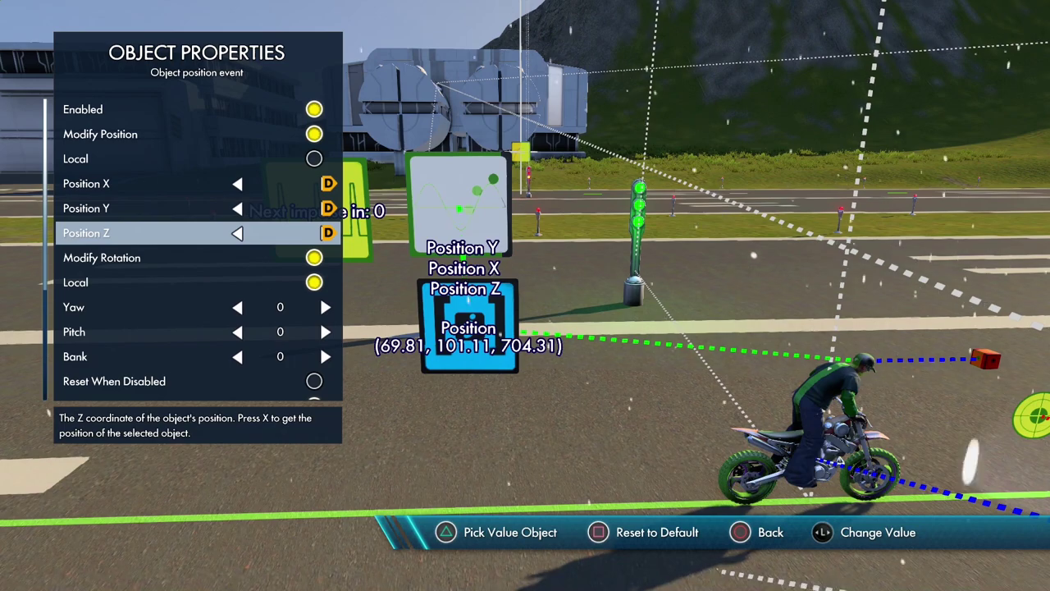
# Select the Snowfall - light effect as the object position event's target
pyautogui.press('Down')
pyautogui.press('Down')
pyautogui.press('Down')
pyautogui.press('Down')
pyautogui.press('Down')
pyautogui.press('Down')
pyautogui.press('Down')
pyautogui.press('Down')
pyautogui.press('Down')
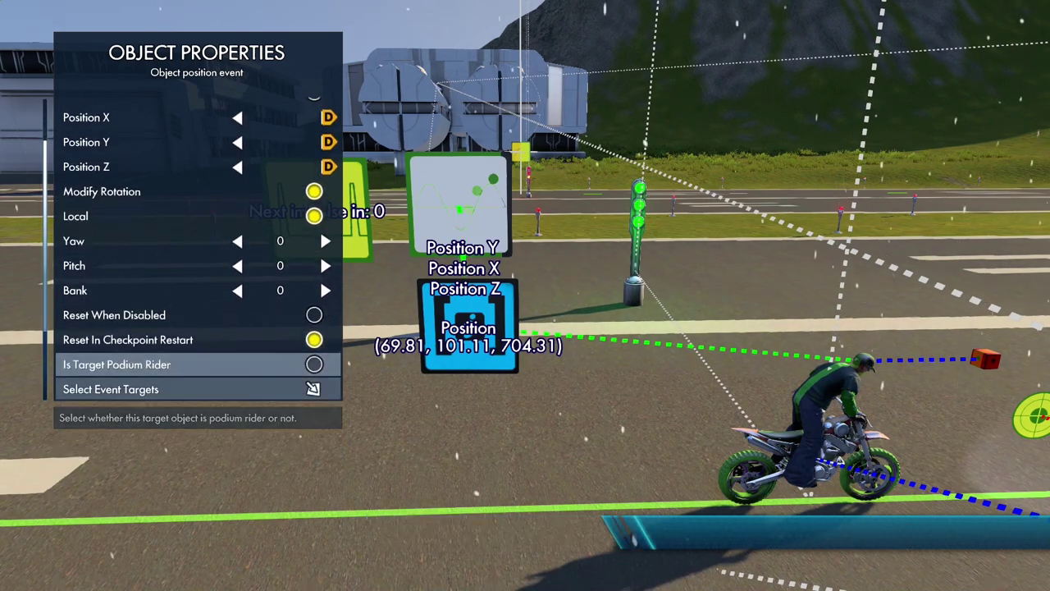
pyautogui.press('Down')
pyautogui.press('Up')
pyautogui.press('Return')
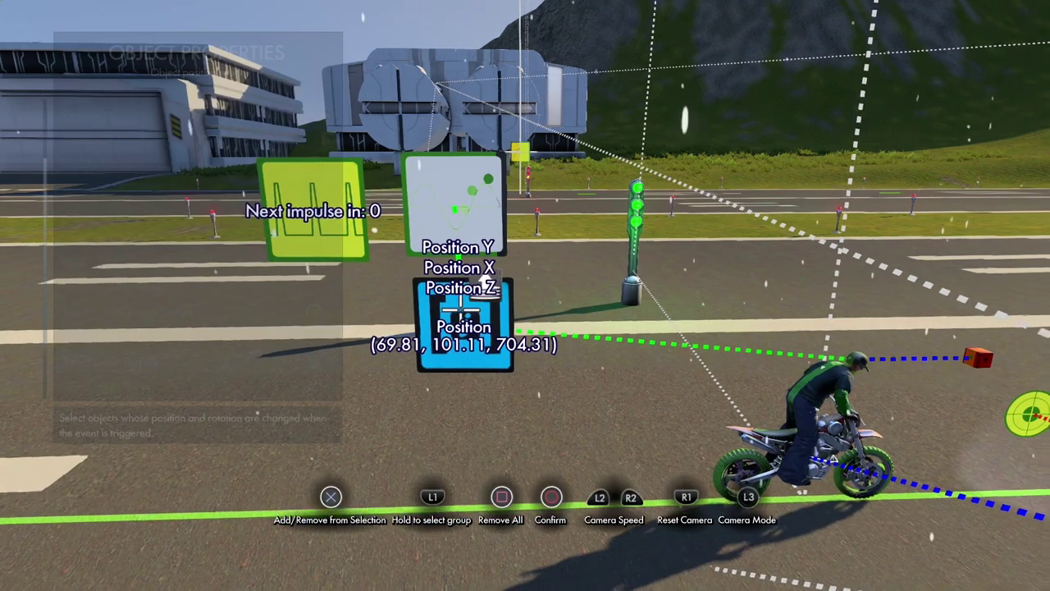
pyautogui.click(787, 291)
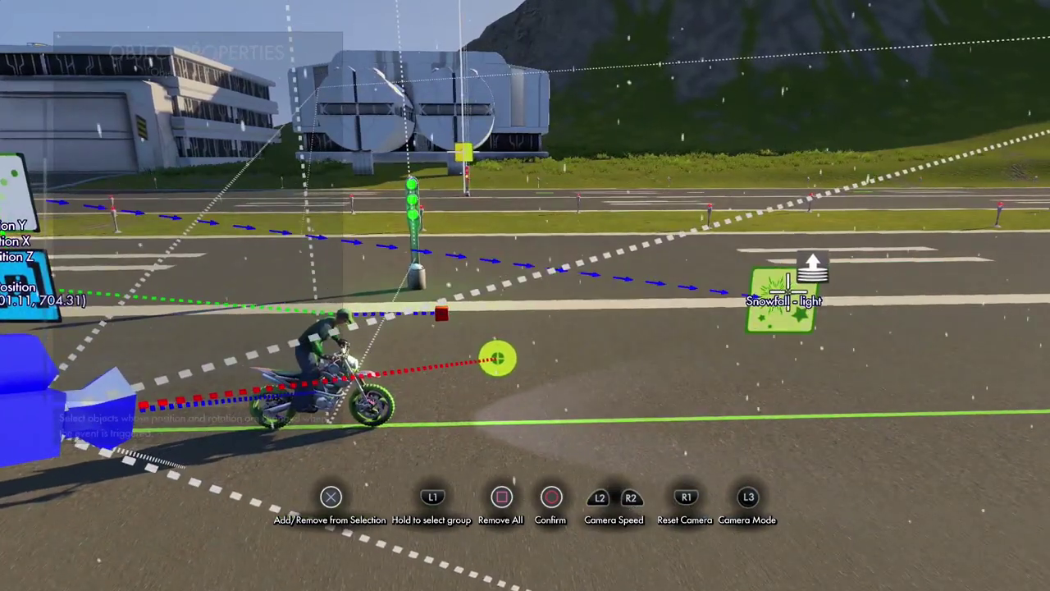
pyautogui.press('Escape')
pyautogui.press('Escape')
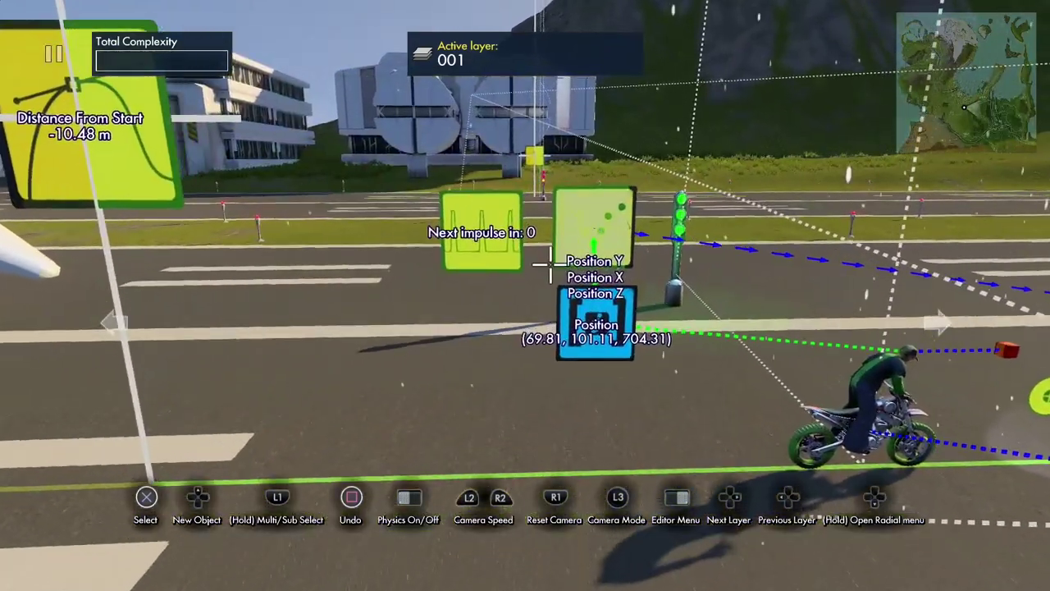
# Set the object position event as the interval trigger's event target
pyautogui.click(484, 238)
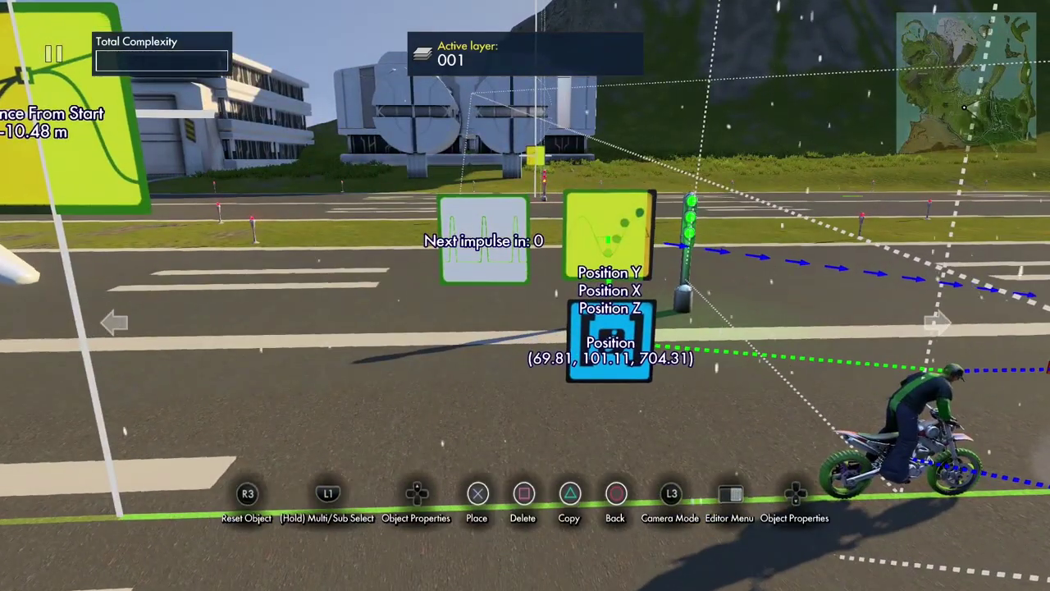
pyautogui.press('Up')
pyautogui.press('Down')
pyautogui.press('Down')
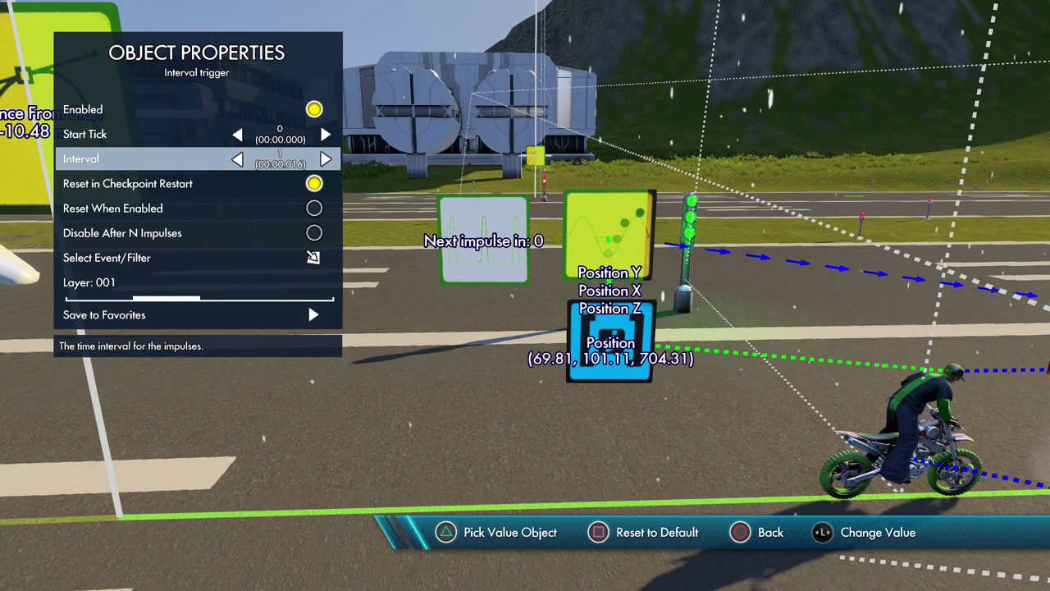
pyautogui.press('Down')
pyautogui.press('Down')
pyautogui.press('Down')
pyautogui.press('Down')
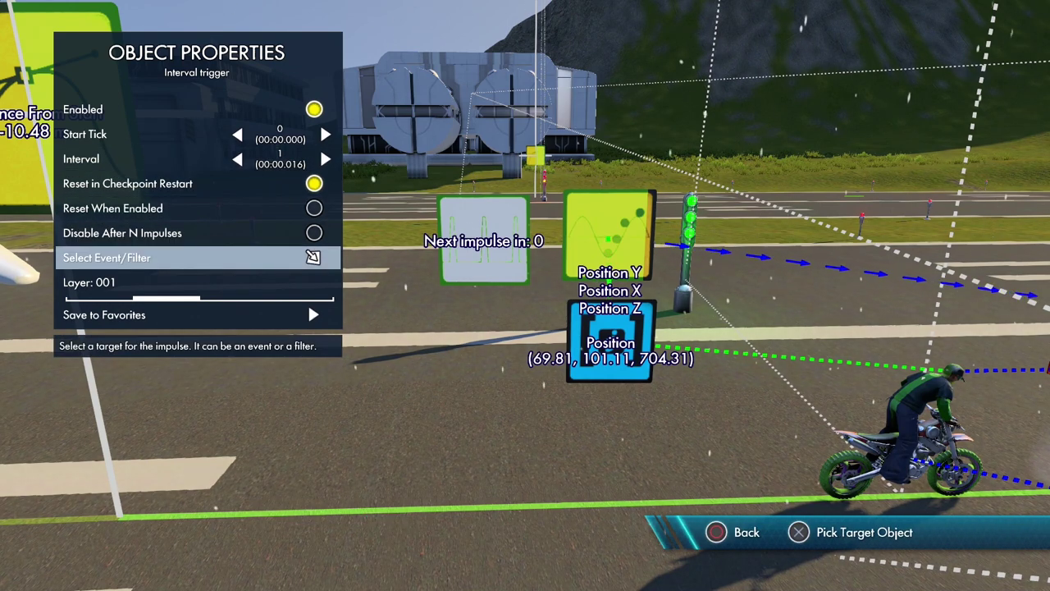
pyautogui.press('Return')
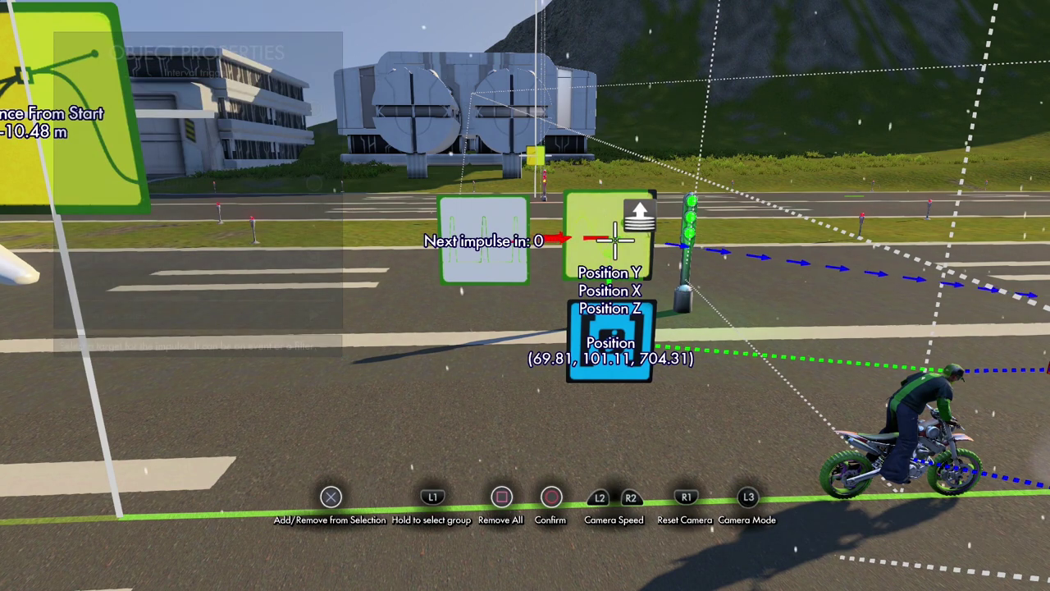
pyautogui.press('Escape')
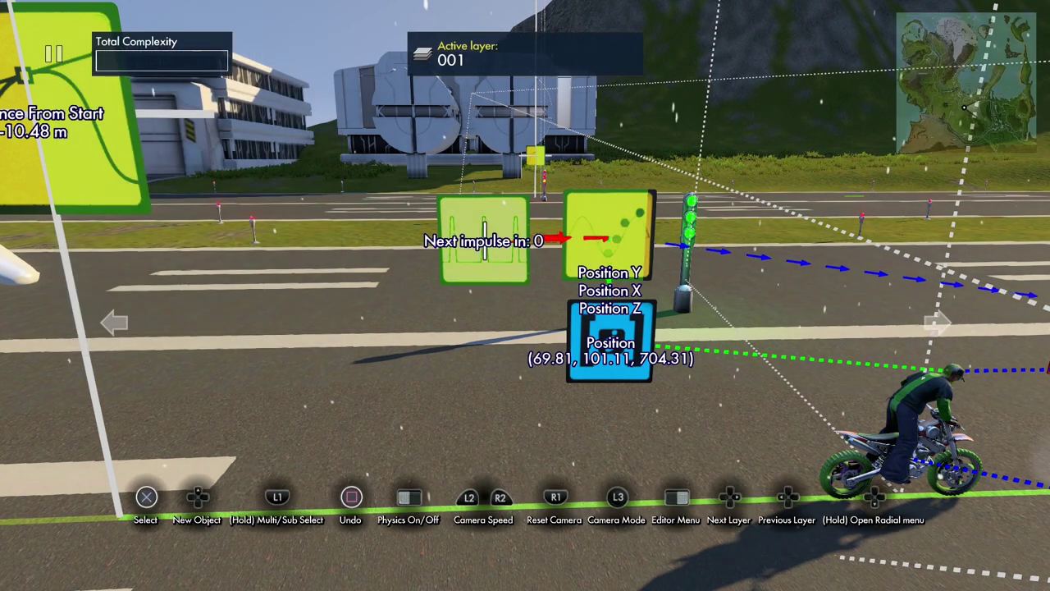
# Check the snowfall's movement by running physics and test driving the track, and return to editing
pyautogui.press('space')
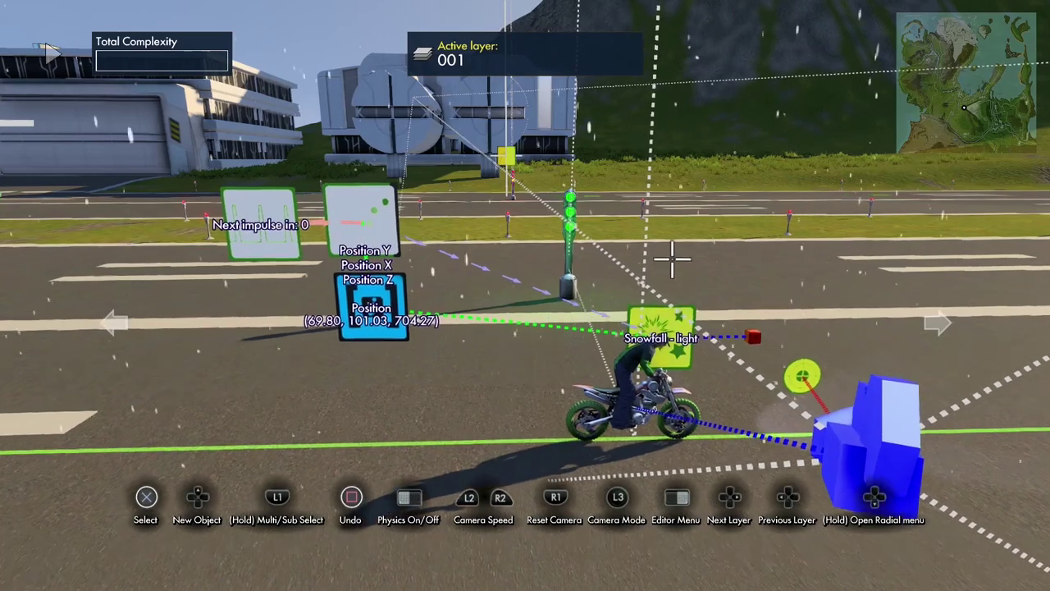
pyautogui.press('Tab')
pyautogui.press('Escape')
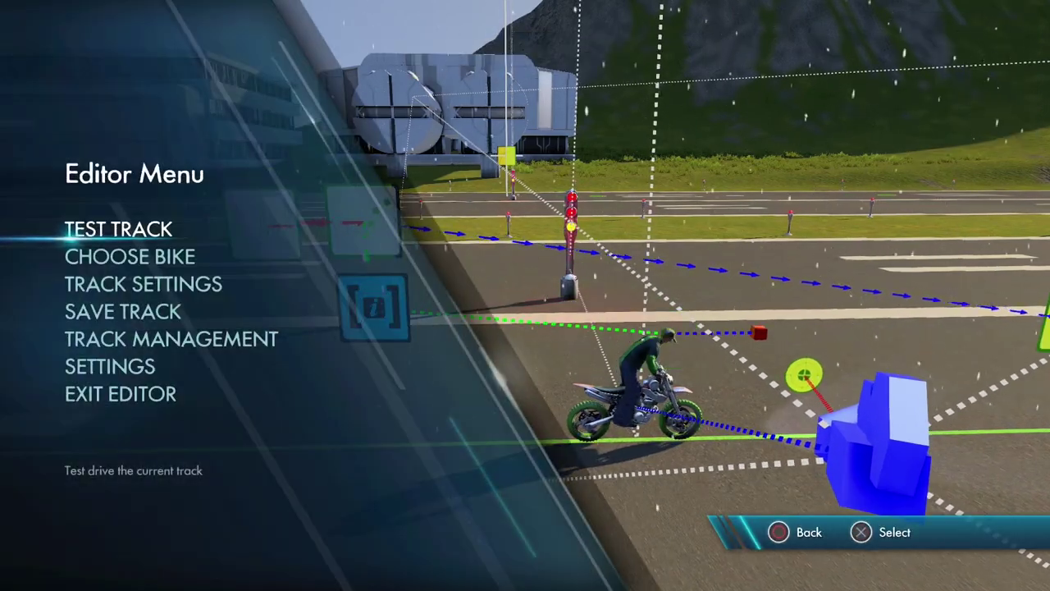
pyautogui.press('Return')
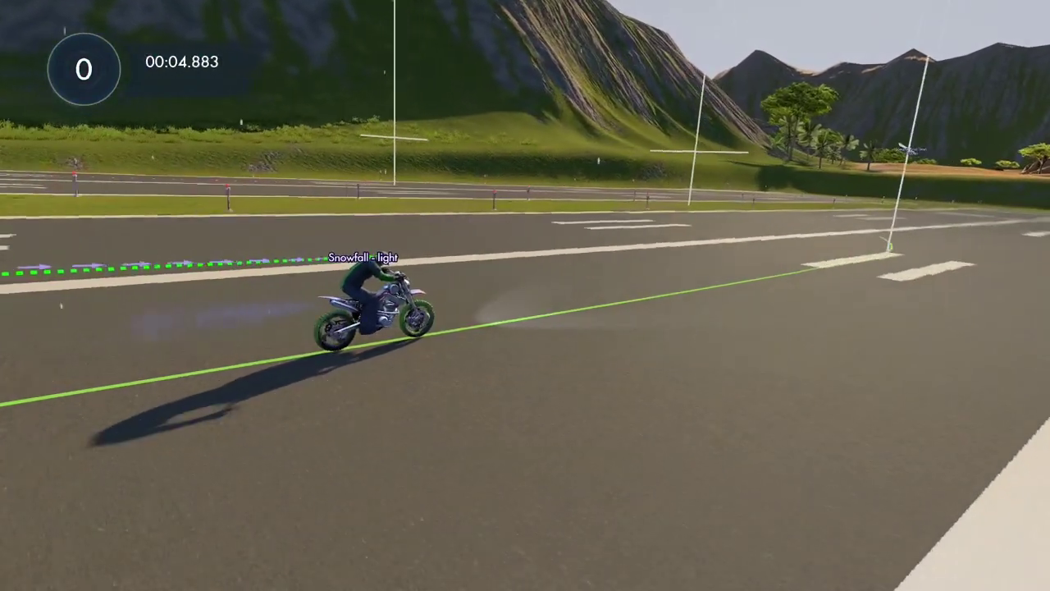
pyautogui.press('Escape')
pyautogui.press('Down')
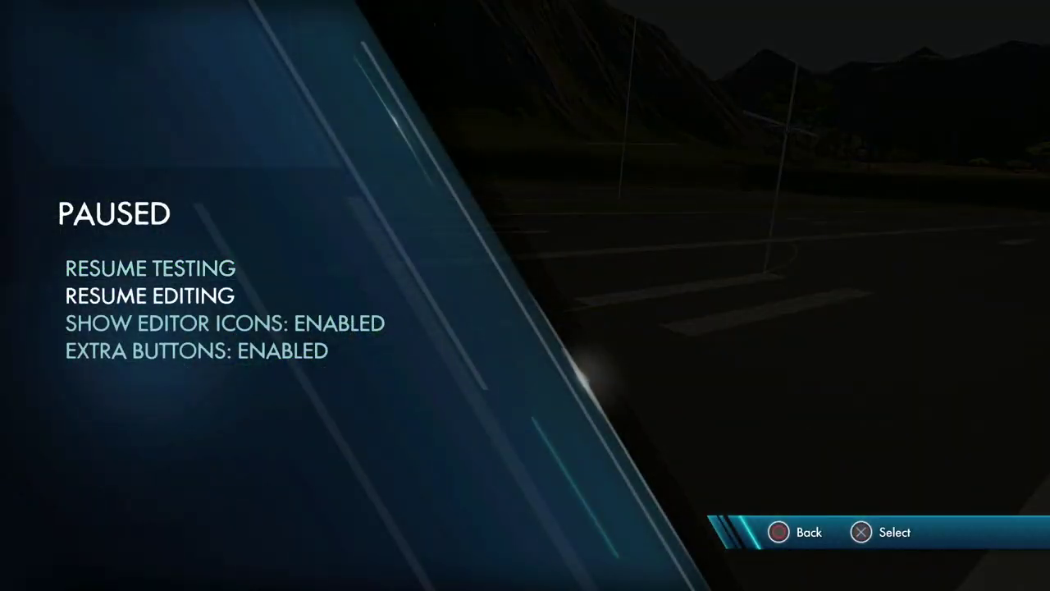
pyautogui.press('Return')
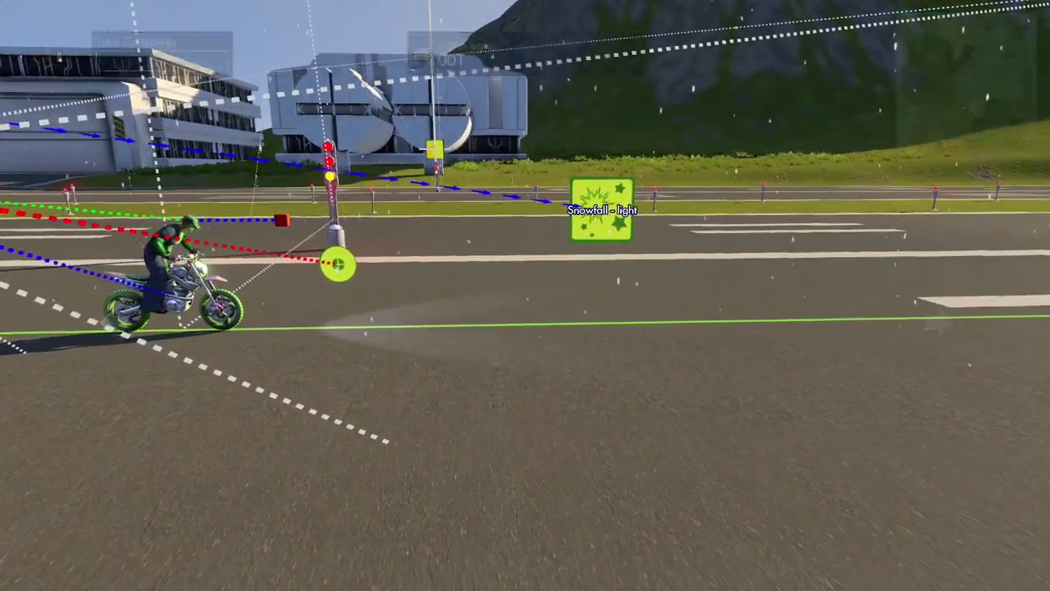
# Insert an Object glue tool from the physics tools near the Snowfall - light effect
pyautogui.press('Escape')
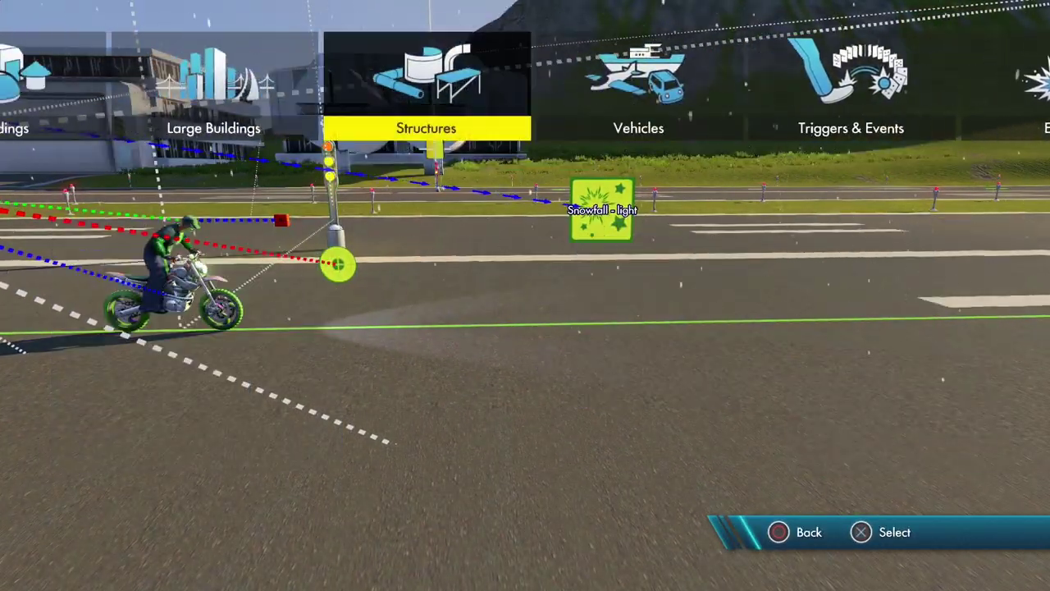
pyautogui.press('Return')
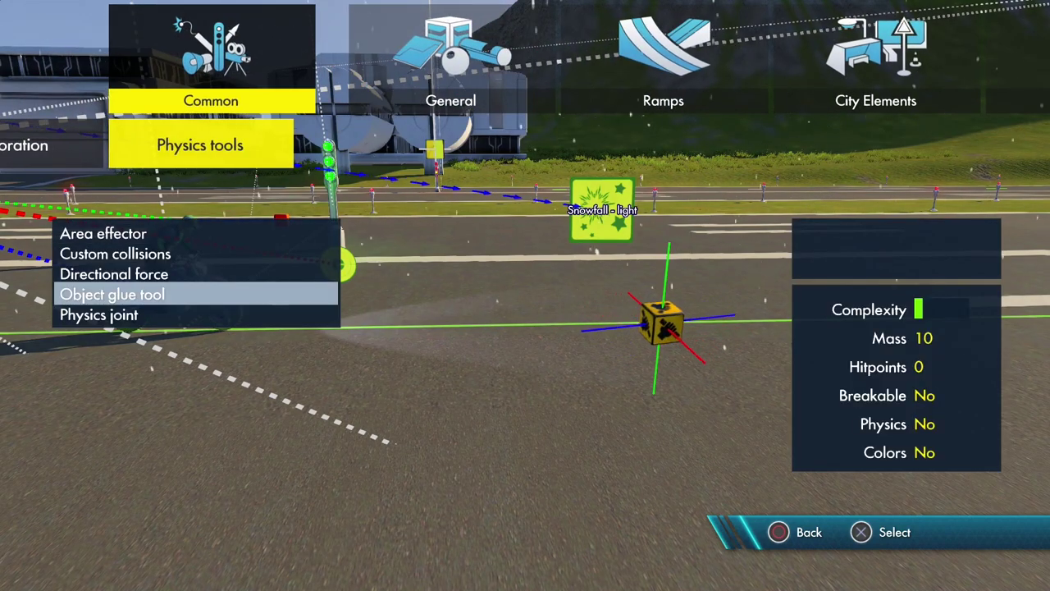
pyautogui.press('Return')
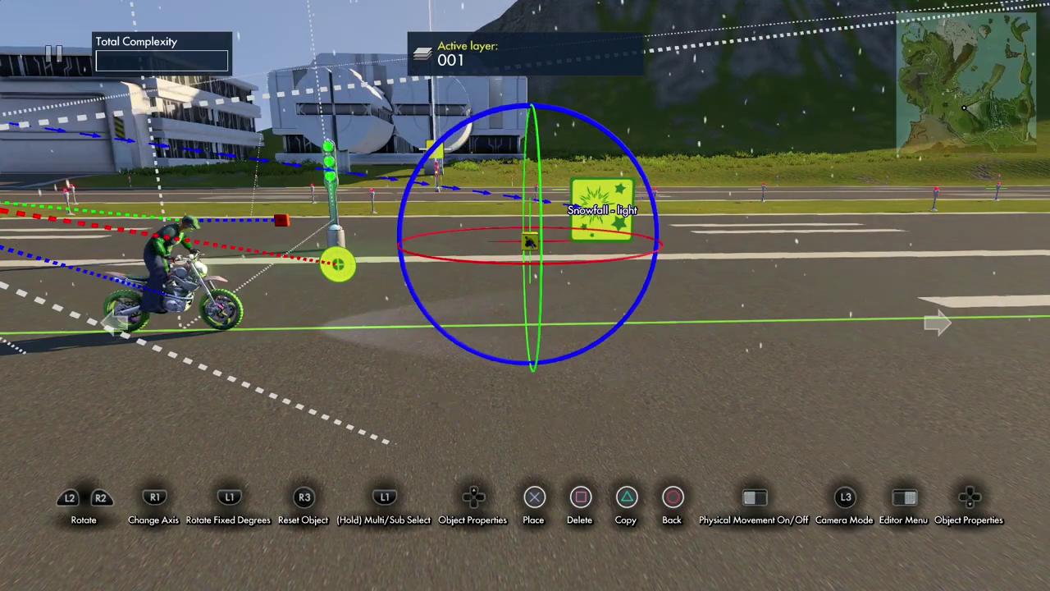
# Add the Snowfall - light effect as a glue member of the new glue group
pyautogui.press('Up')
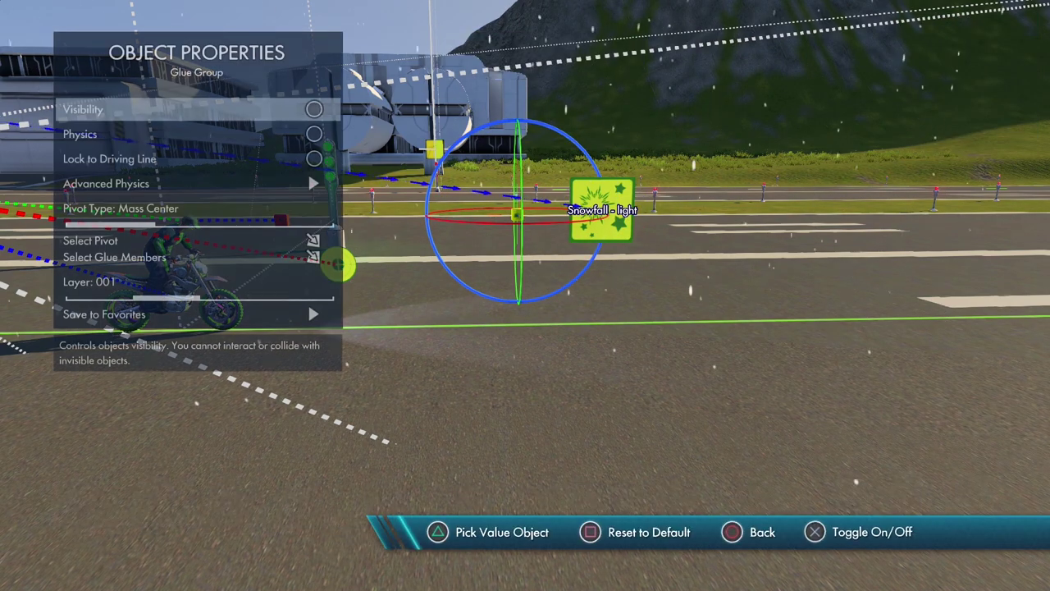
pyautogui.press('Down')
pyautogui.press('Down')
pyautogui.press('Down')
pyautogui.press('Down')
pyautogui.press('Down')
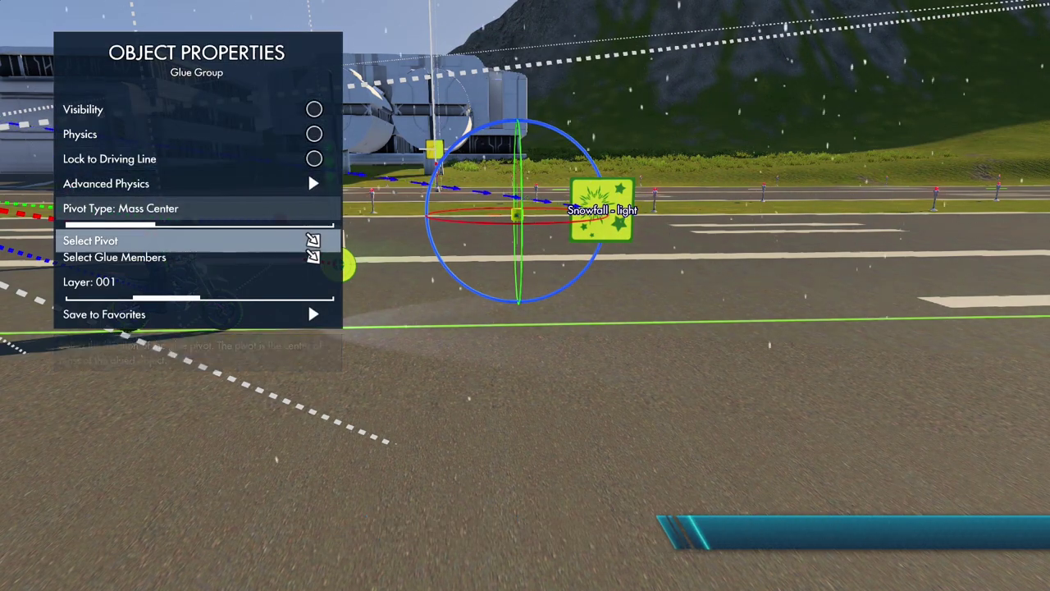
pyautogui.press('Down')
pyautogui.press('Return')
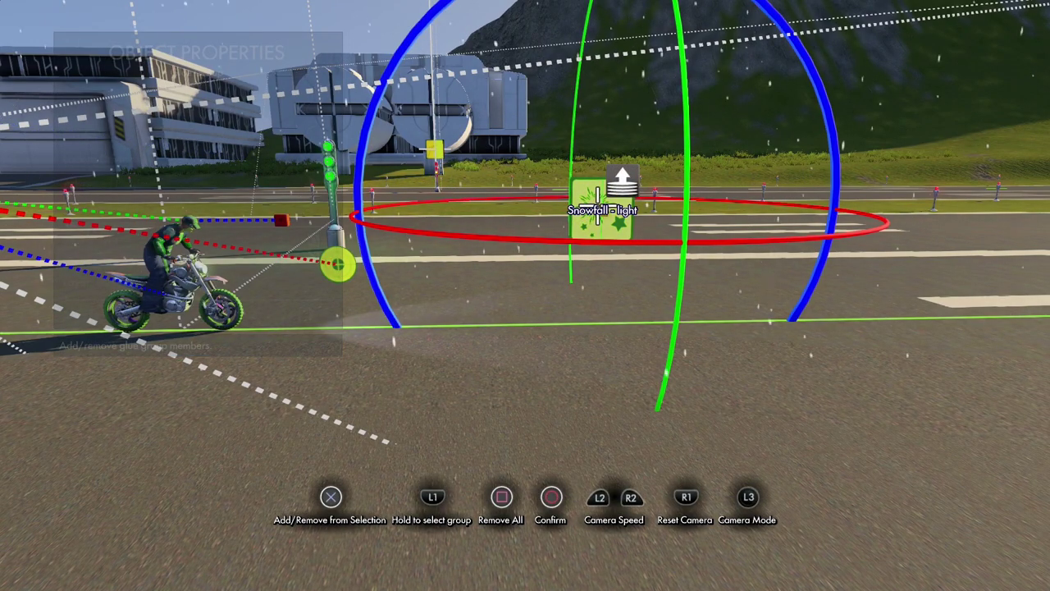
pyautogui.press('w')
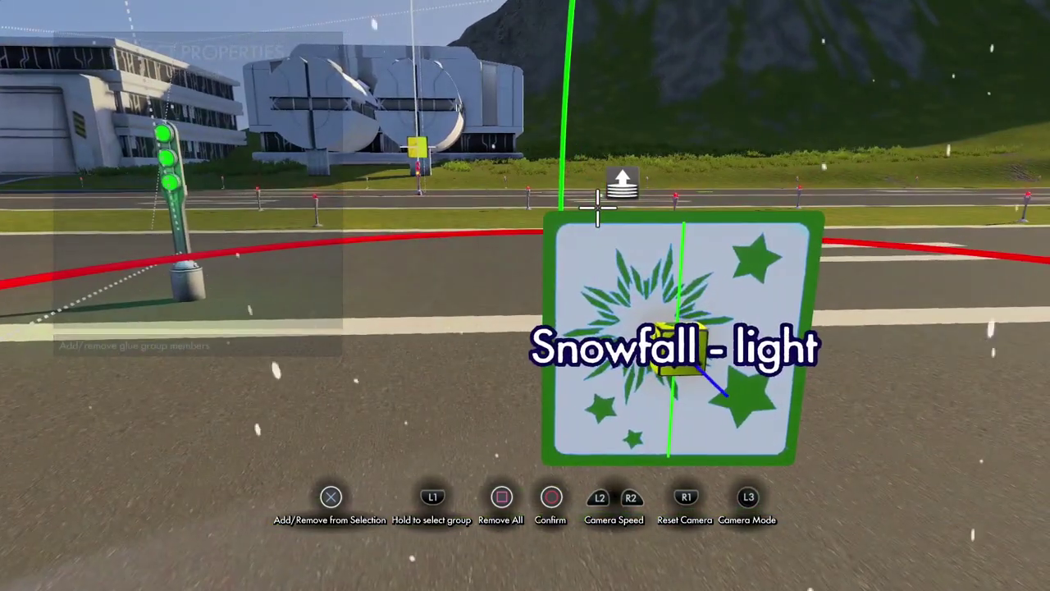
pyautogui.press('s')
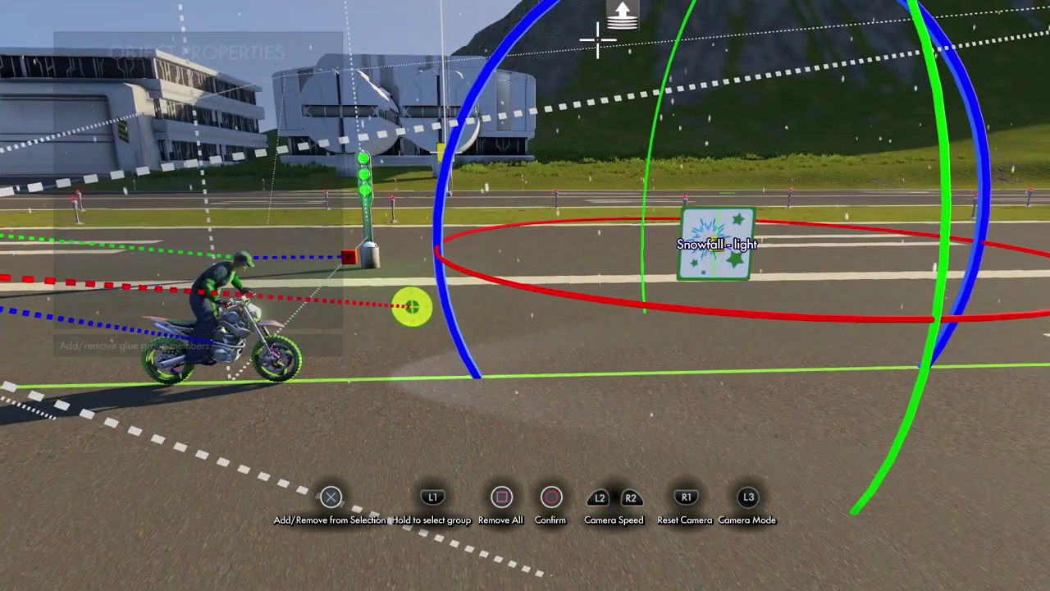
pyautogui.press('Up')
pyautogui.press('Escape')
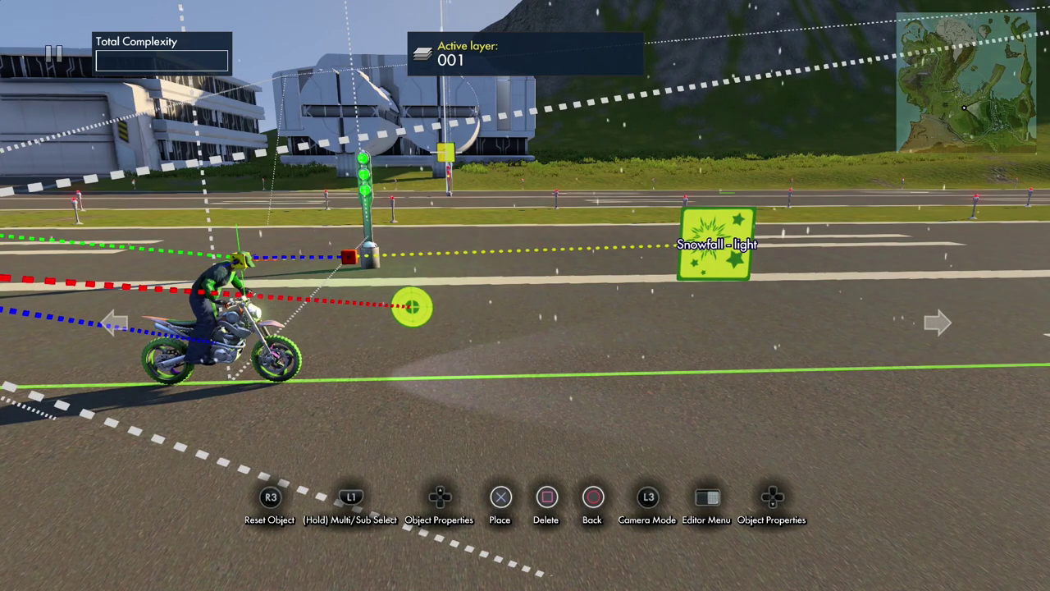
# Position the glue tool at the rider's head
pyautogui.press('Escape')
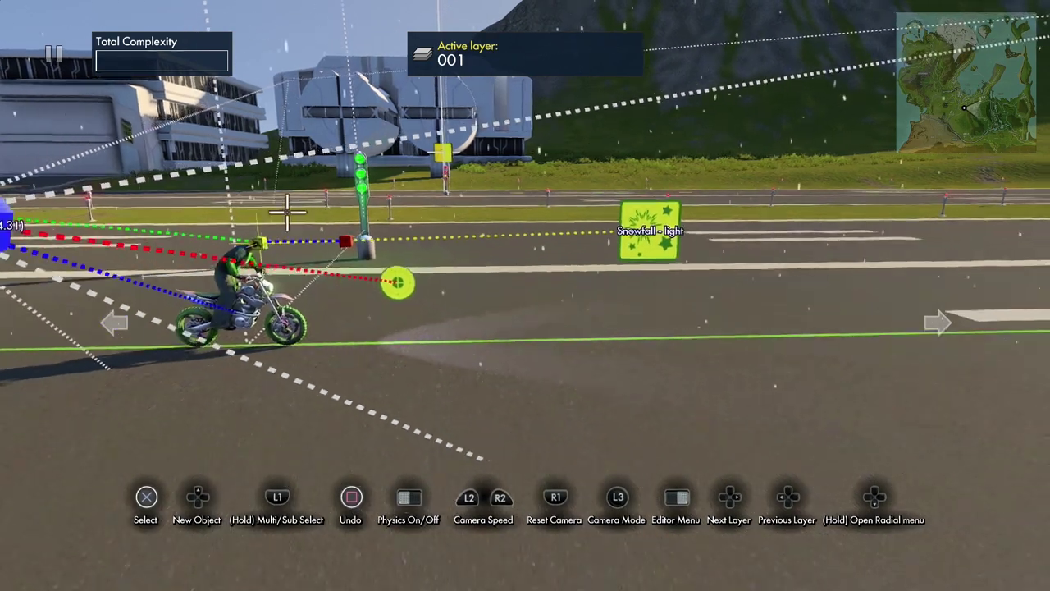
pyautogui.click(603, 262)
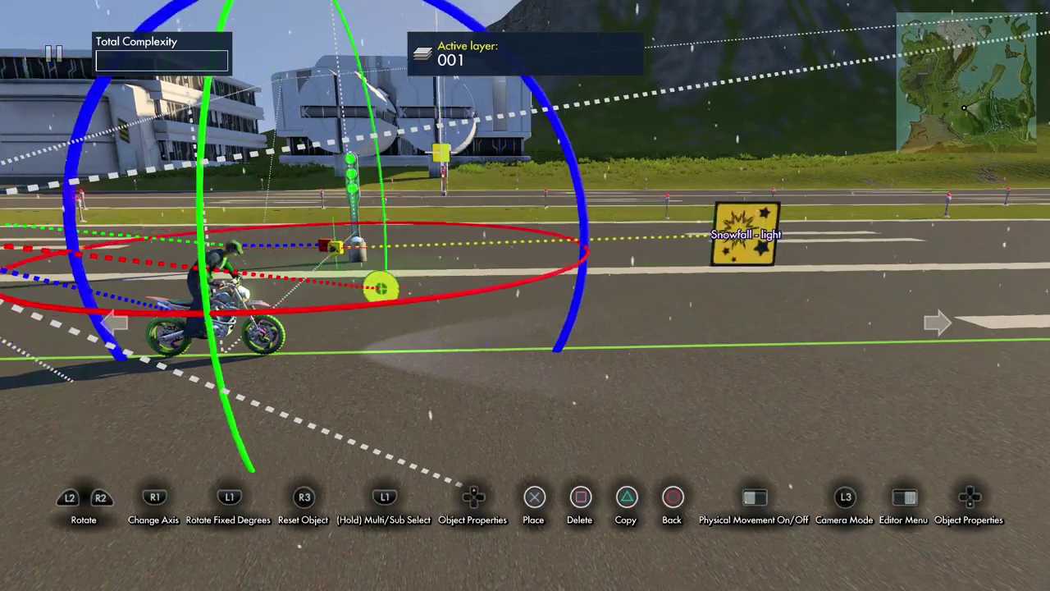
pyautogui.press('Escape')
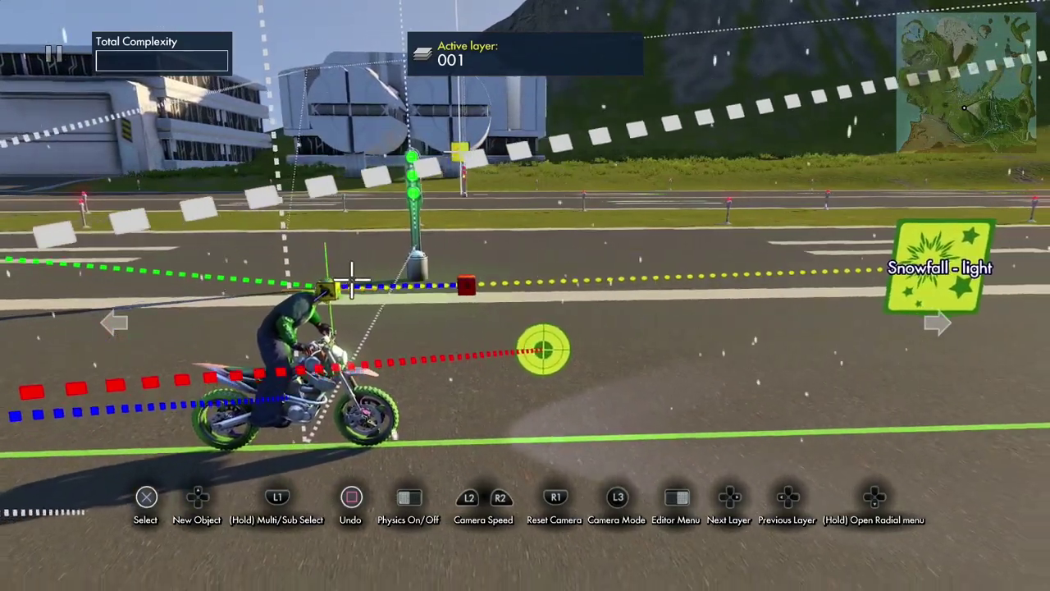
# Set the glue group's physics type to Decoration only in its advanced physics
pyautogui.click(672, 277)
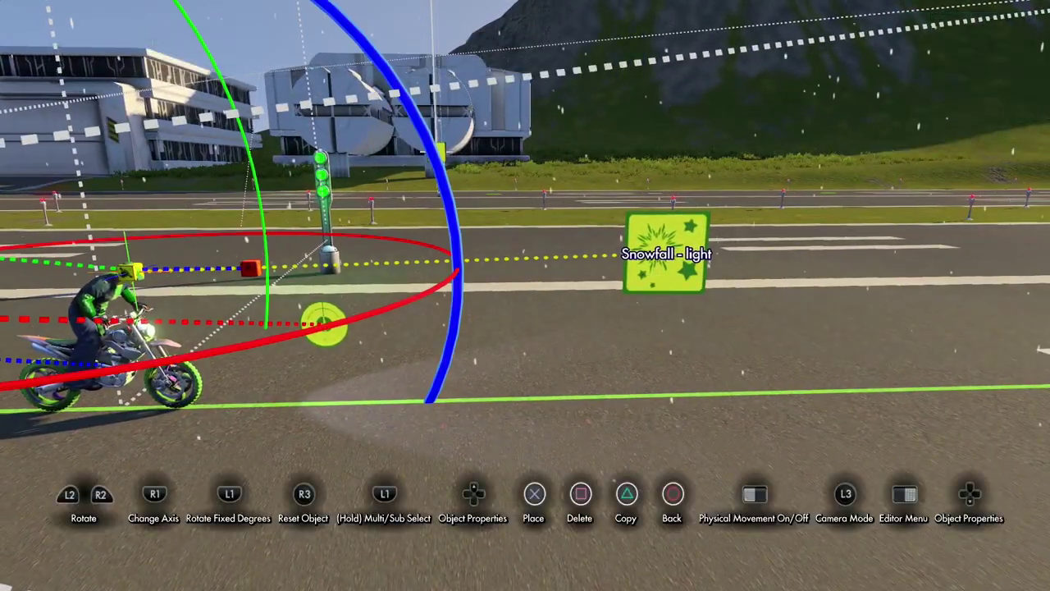
pyautogui.press('Up')
pyautogui.press('Down')
pyautogui.press('Down')
pyautogui.press('Down')
pyautogui.press('Return')
pyautogui.press('Down')
pyautogui.press('Down')
pyautogui.press('Down')
pyautogui.press('Down')
pyautogui.press('Down')
pyautogui.press('Down')
pyautogui.press('Down')
pyautogui.press('Right')
pyautogui.press('Right')
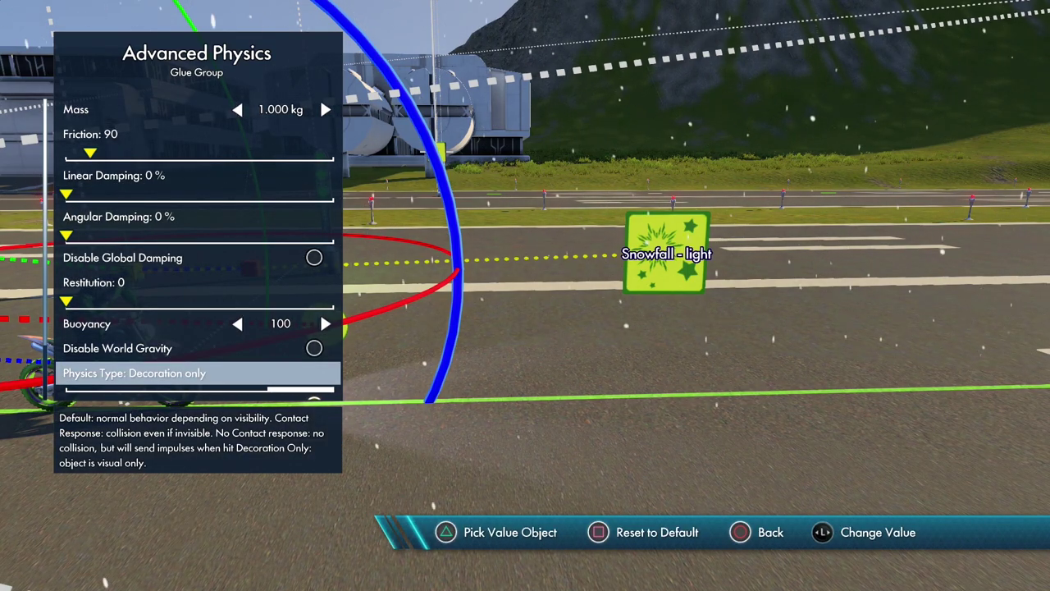
pyautogui.press('Escape')
pyautogui.press('Escape')
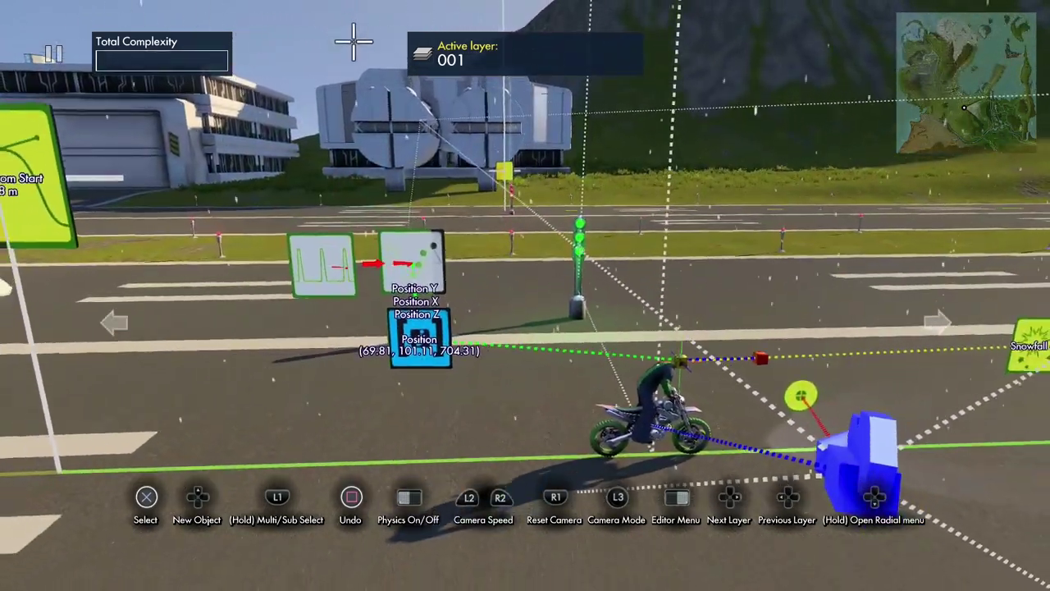
# Replace the Snowfall - light effect with the glue tool as the object position event's target
pyautogui.click(450, 263)
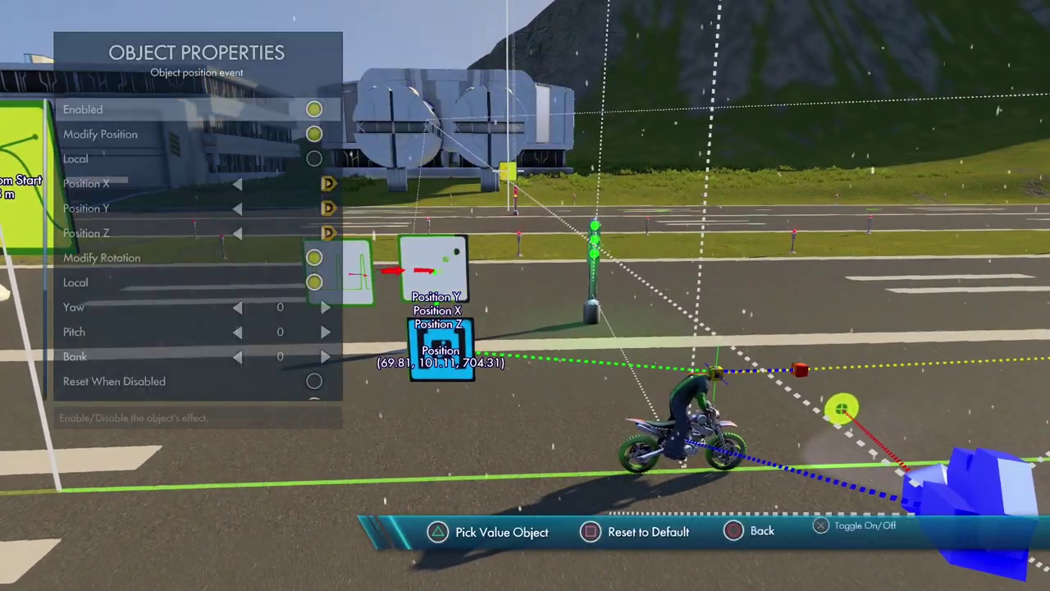
pyautogui.press('Up')
pyautogui.press('Up')
pyautogui.press('Up')
pyautogui.press('Up')
pyautogui.press('Up')
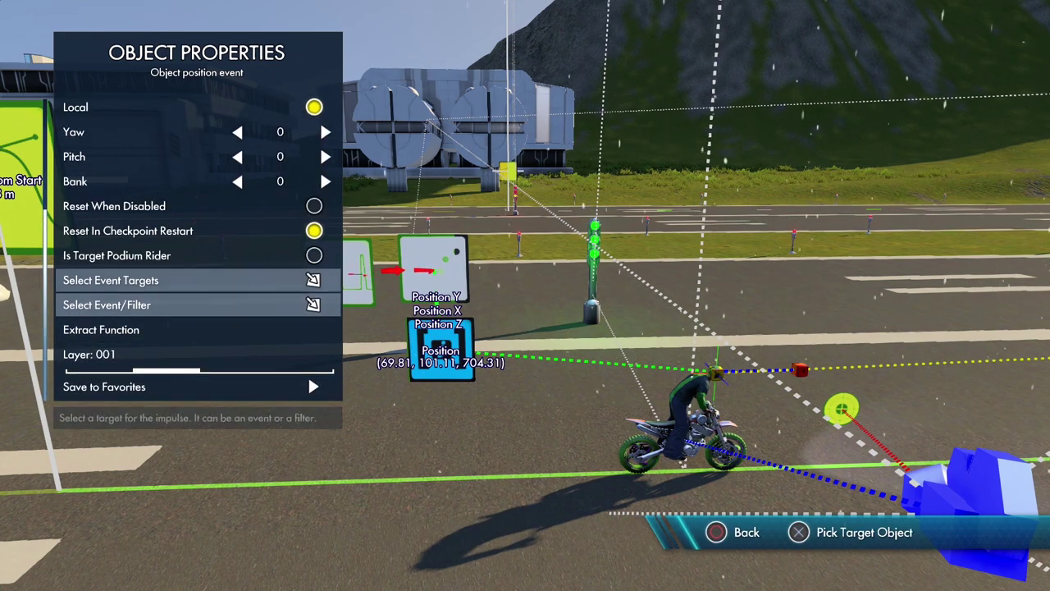
pyautogui.press('Return')
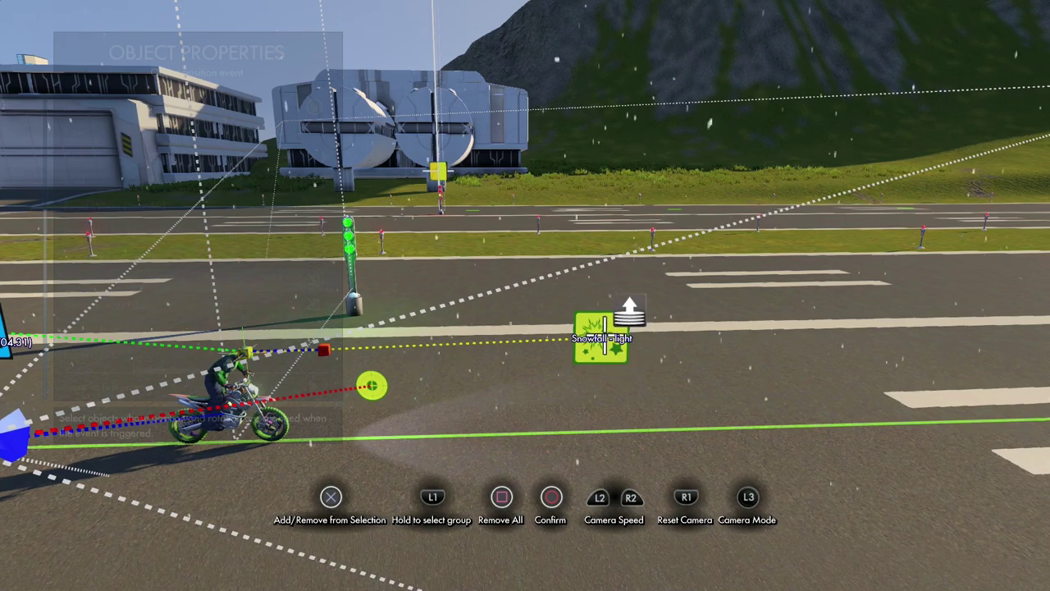
pyautogui.press('Escape')
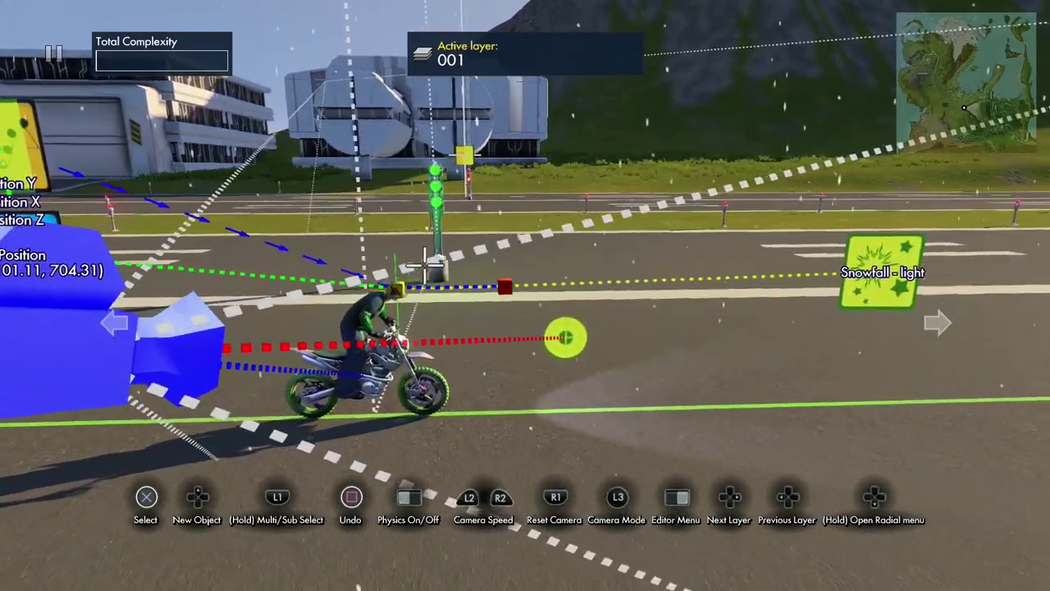
# Test drive the track to check how the glued snowfall follows the rider, and return to editing
pyautogui.click(527, 287)
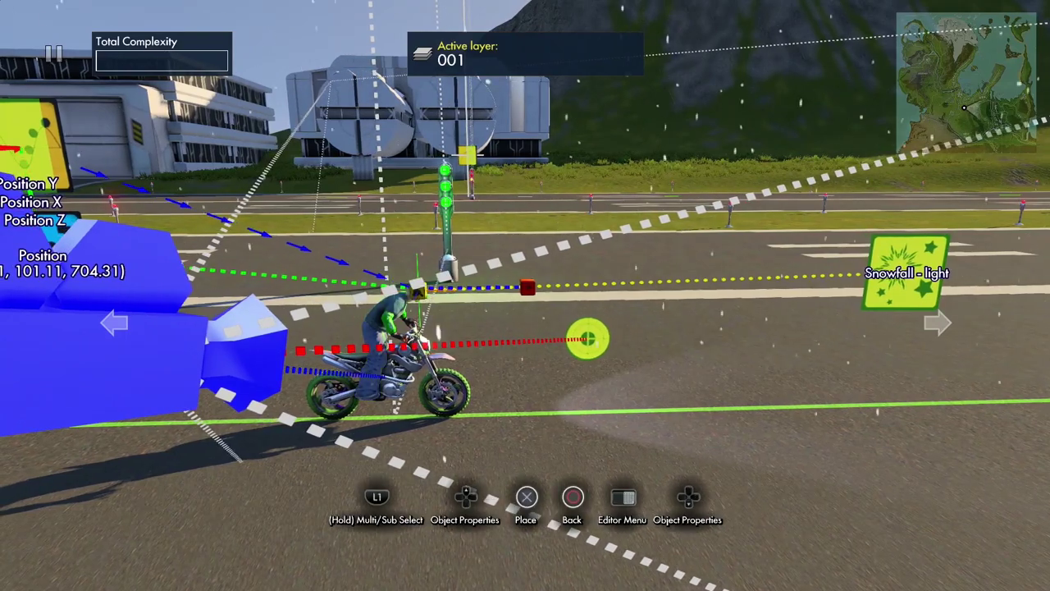
pyautogui.click(419, 291)
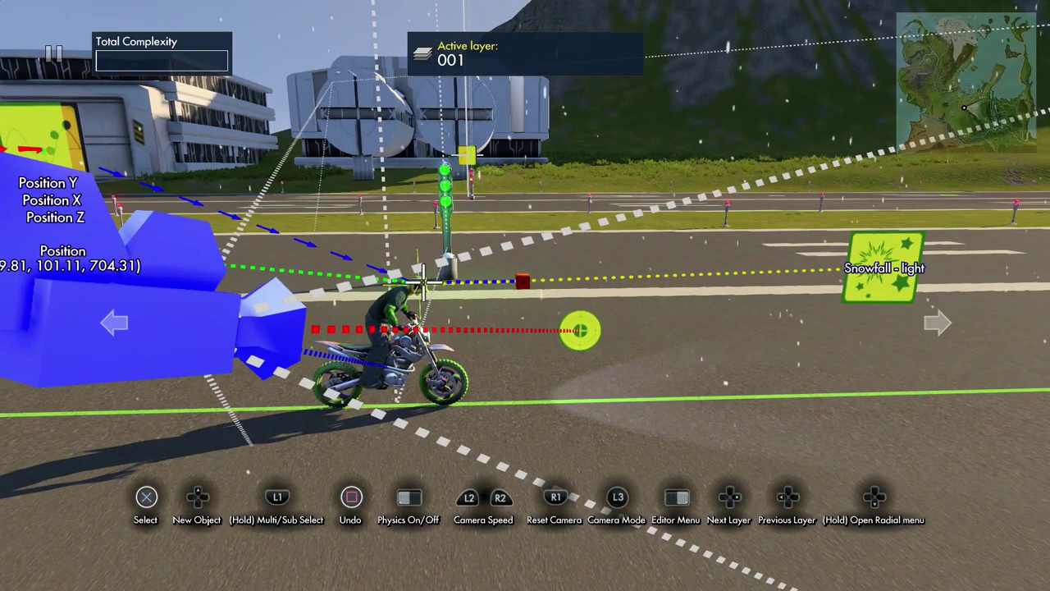
pyautogui.click(423, 281)
pyautogui.press('Return')
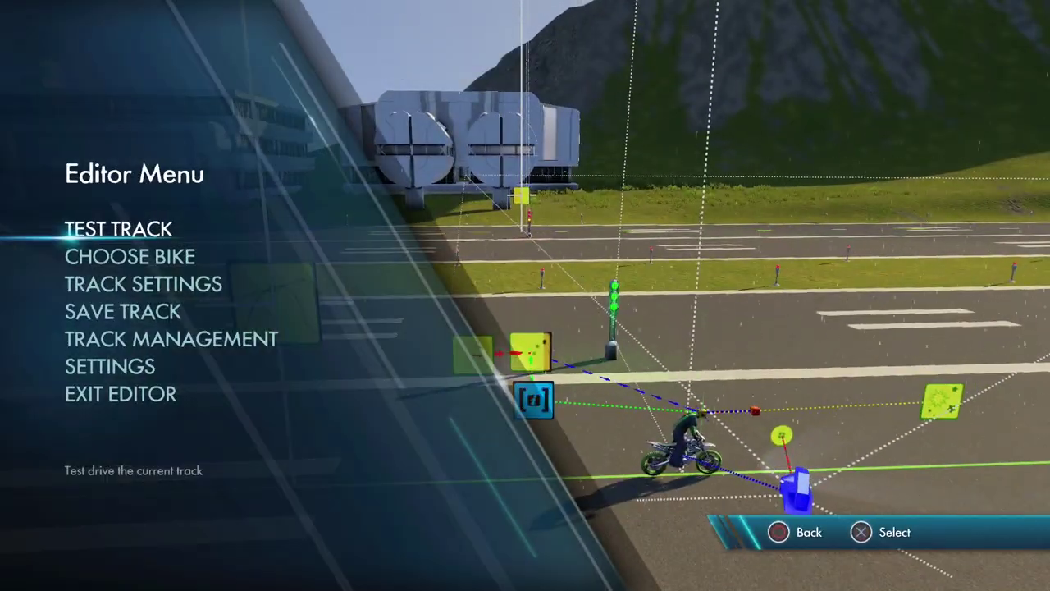
pyautogui.press('Return')
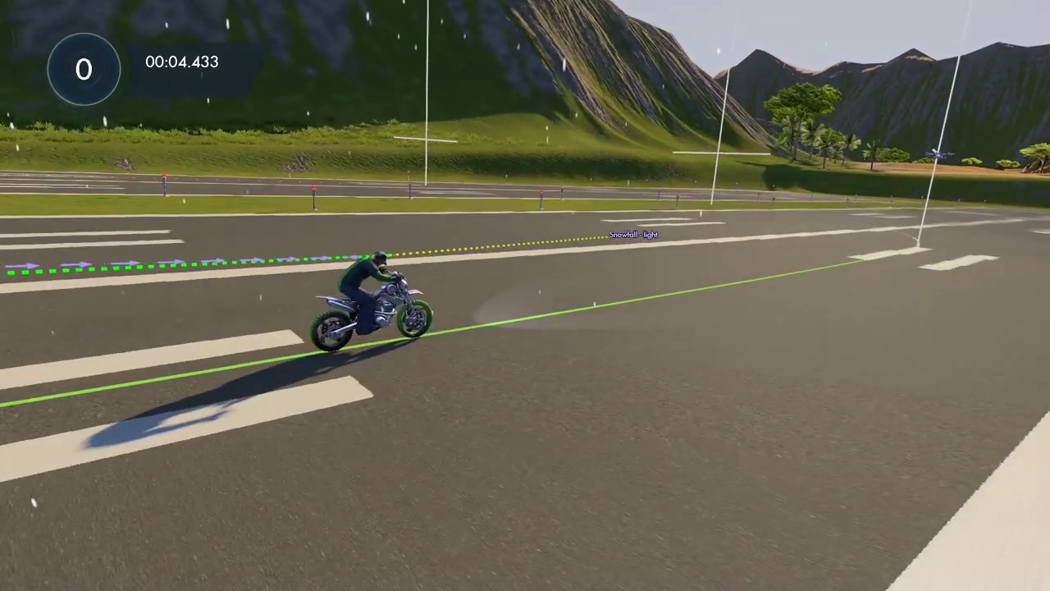
pyautogui.press('Escape')
pyautogui.press('Return')
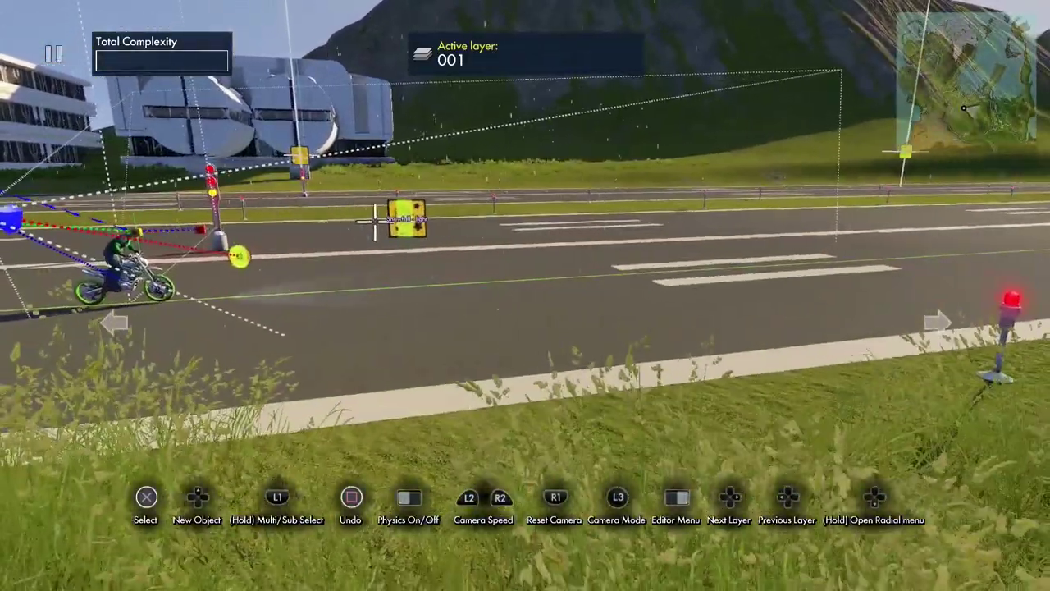
# Move the Snowfall - light effect farther ahead of the rider
pyautogui.click(401, 219)
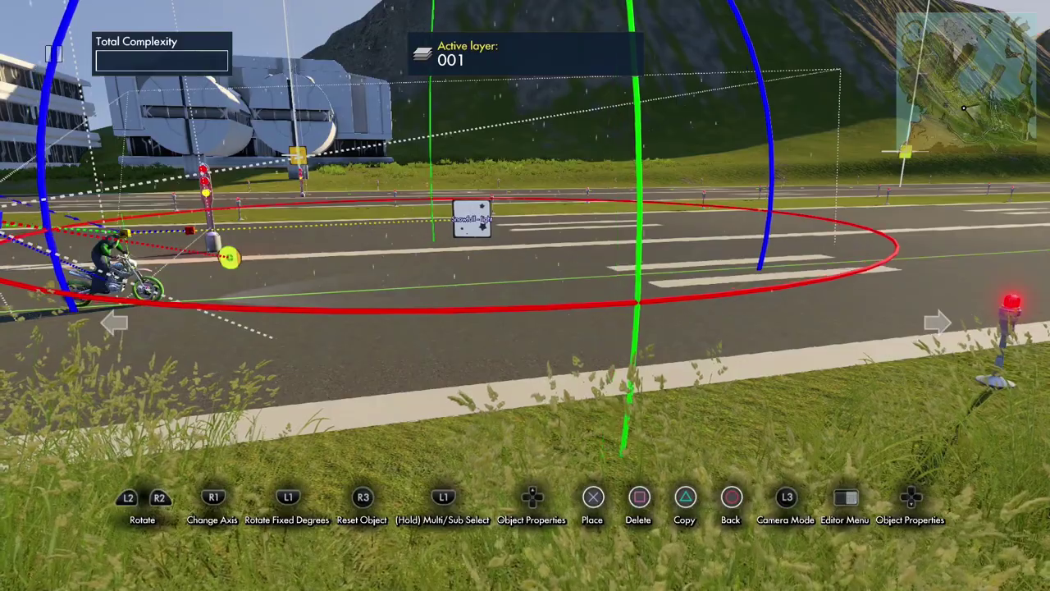
pyautogui.click(468, 218)
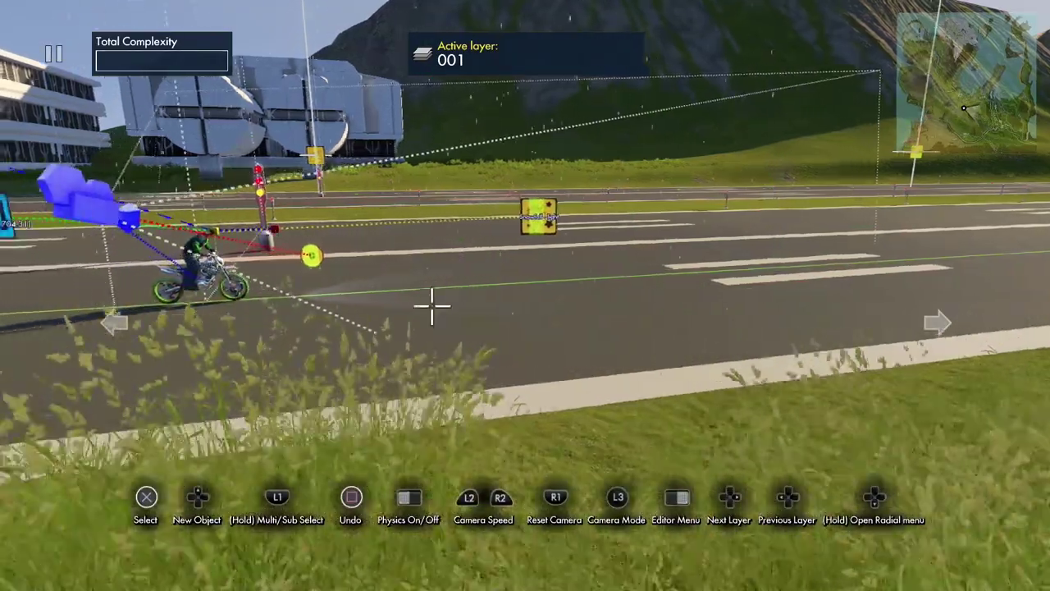
# Test drive the track again, hiding the editor icons and showing them again, and return to editing
pyautogui.press('Escape')
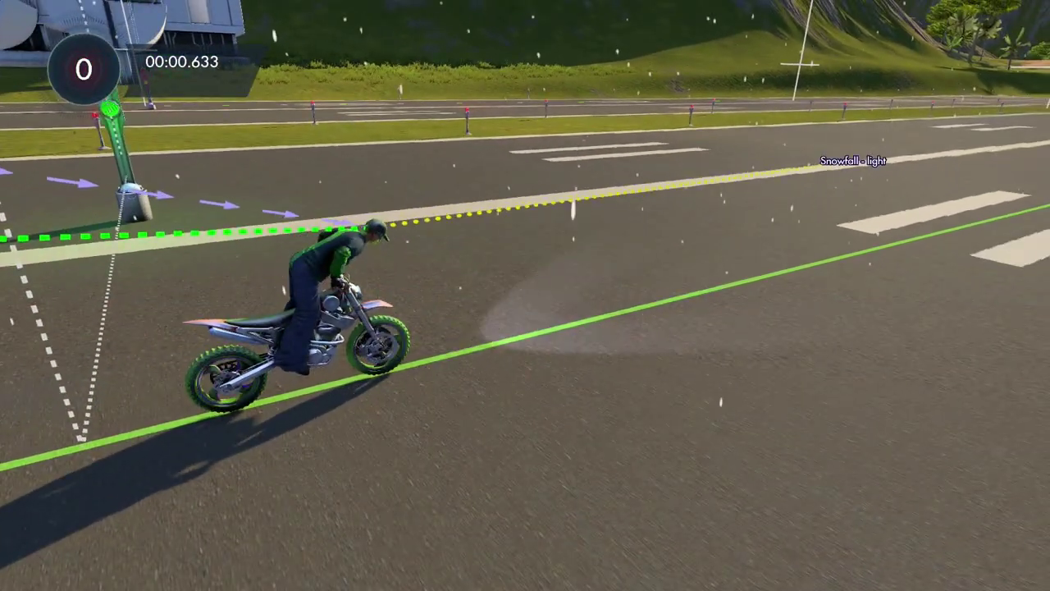
pyautogui.press('Escape')
pyautogui.press('Escape')
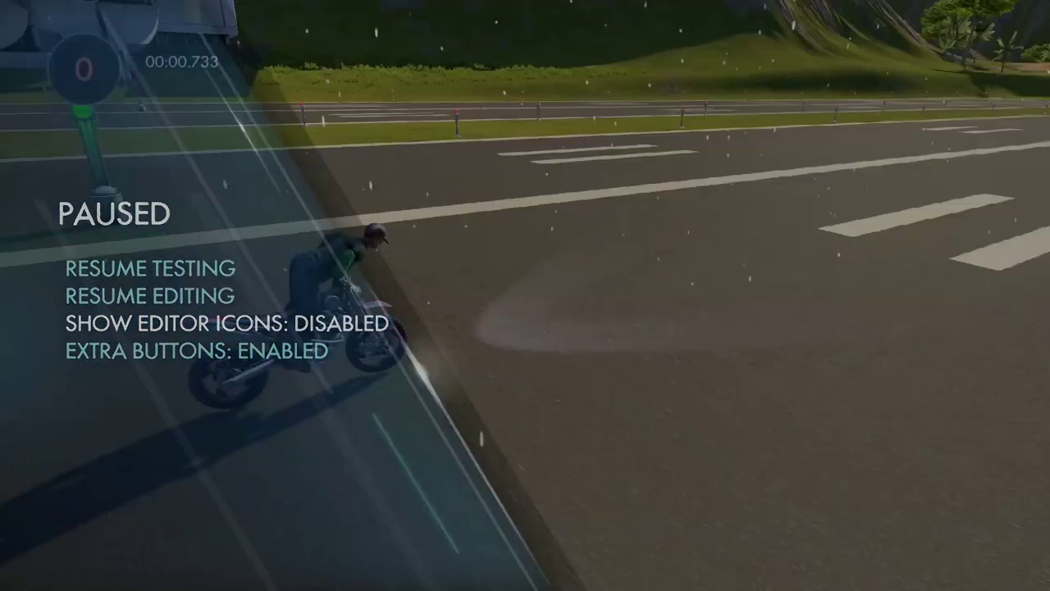
pyautogui.press('Escape')
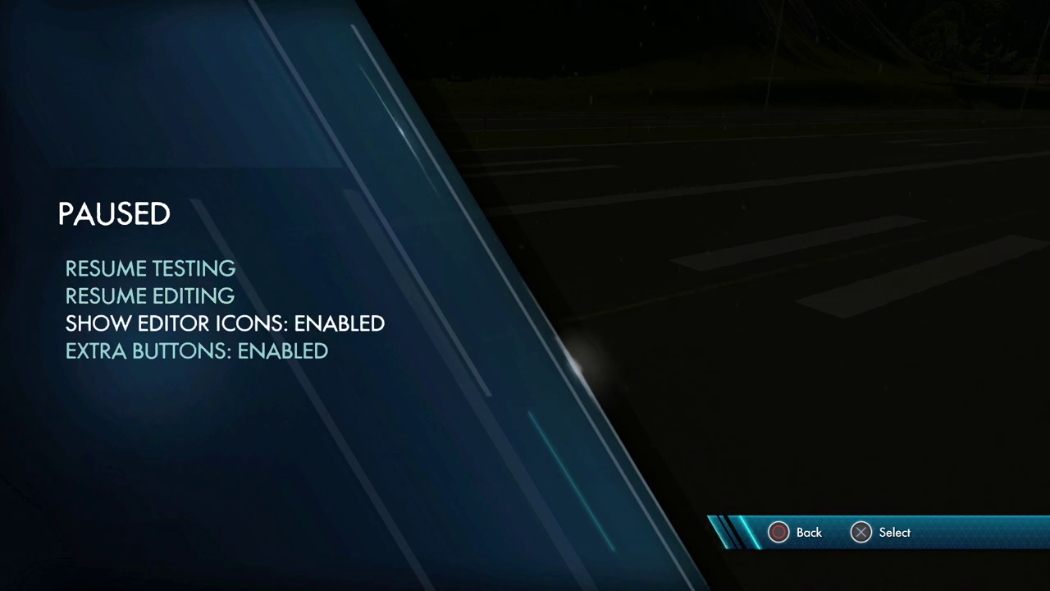
pyautogui.press('Escape')
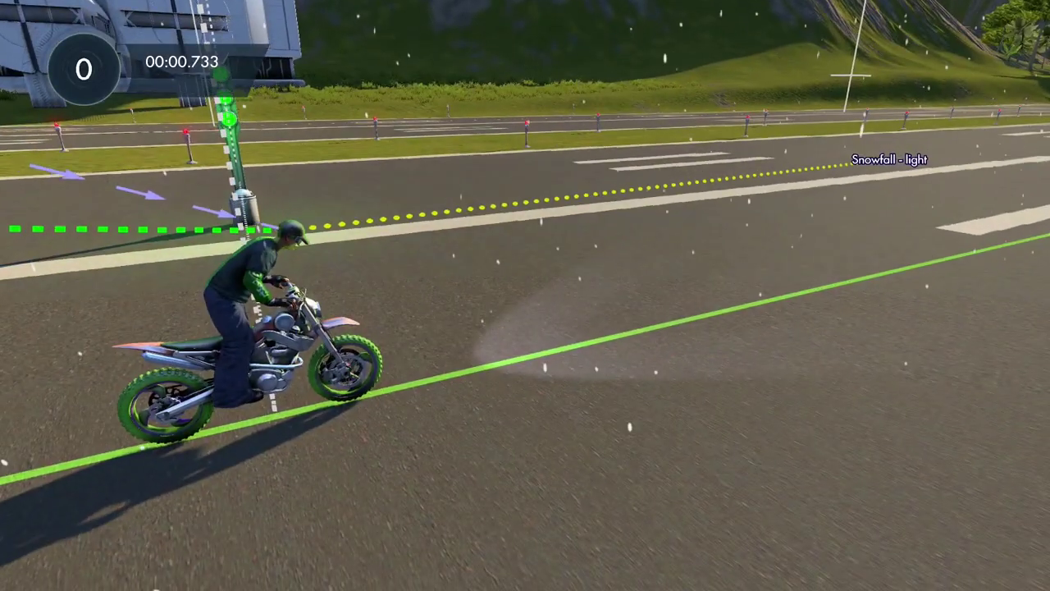
pyautogui.press('Escape')
pyautogui.press('Down')
pyautogui.press('Return')
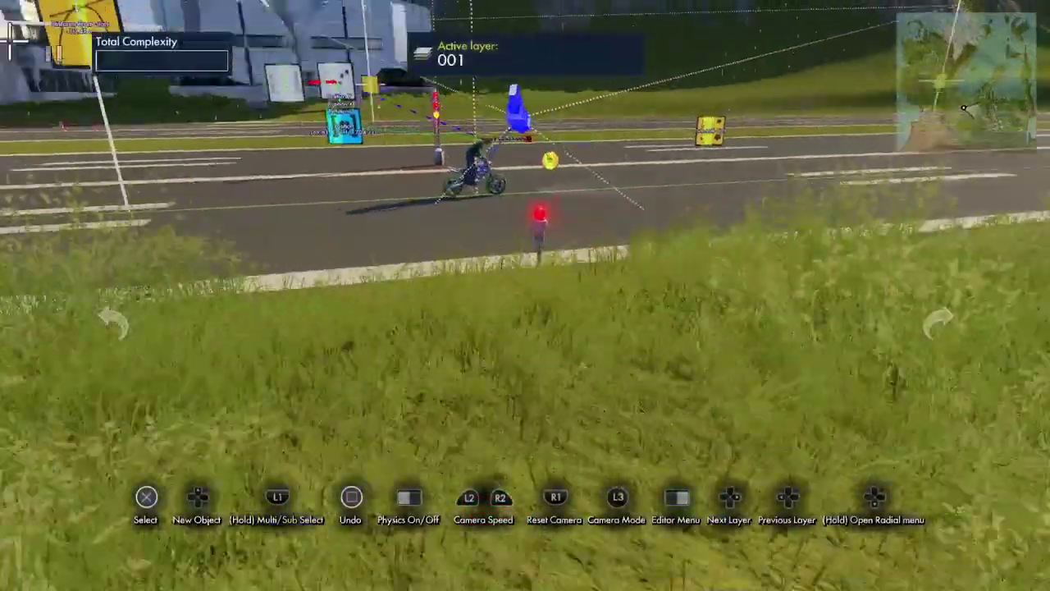
# Add an Object info data source from the Data Sources category of Triggers & Events near the object position event
pyautogui.press('Up')
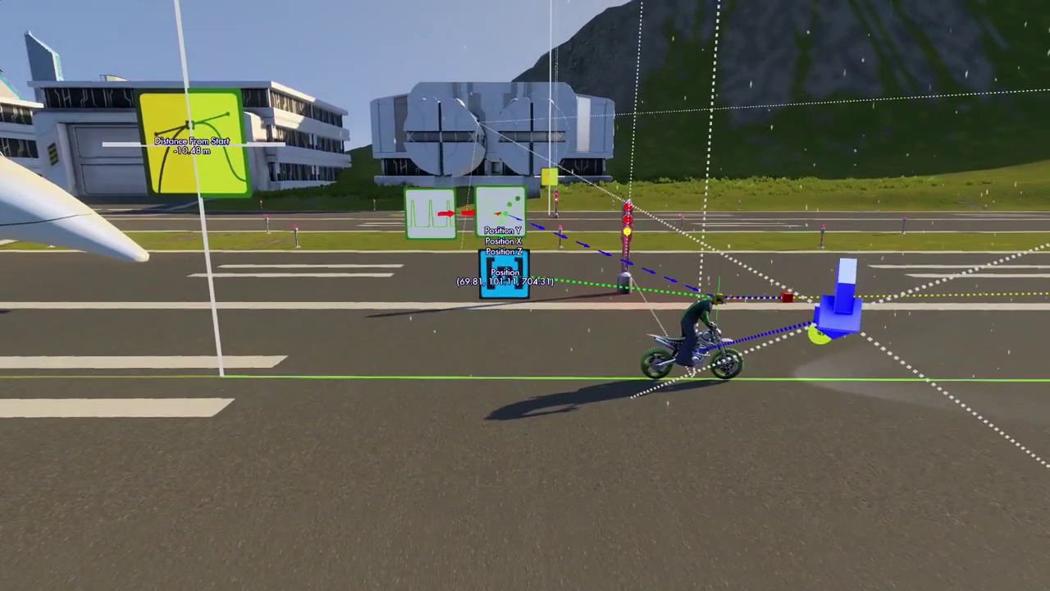
pyautogui.press('Escape')
pyautogui.press('Escape')
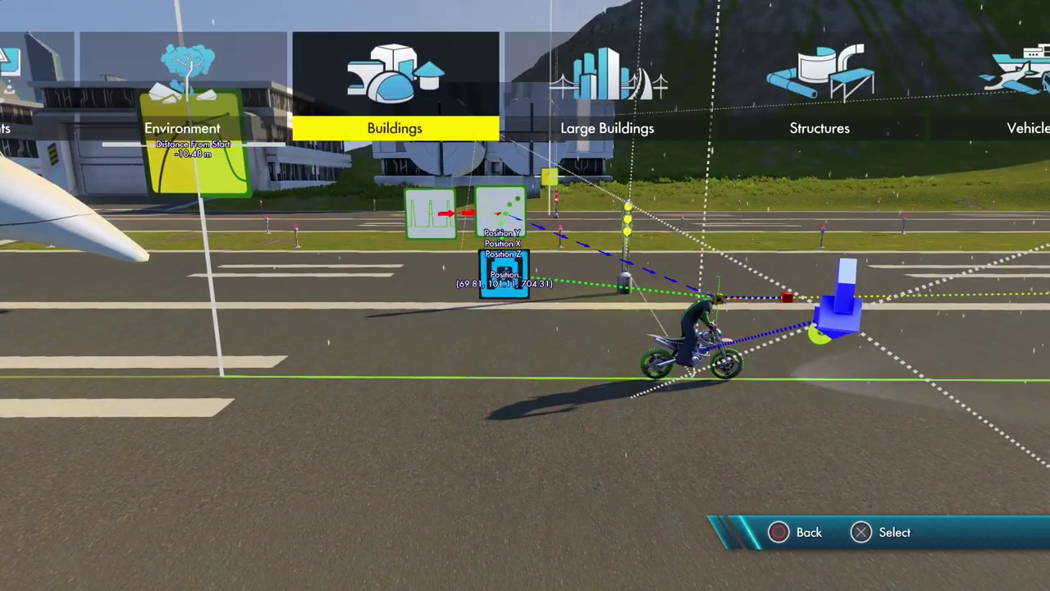
pyautogui.press('Return')
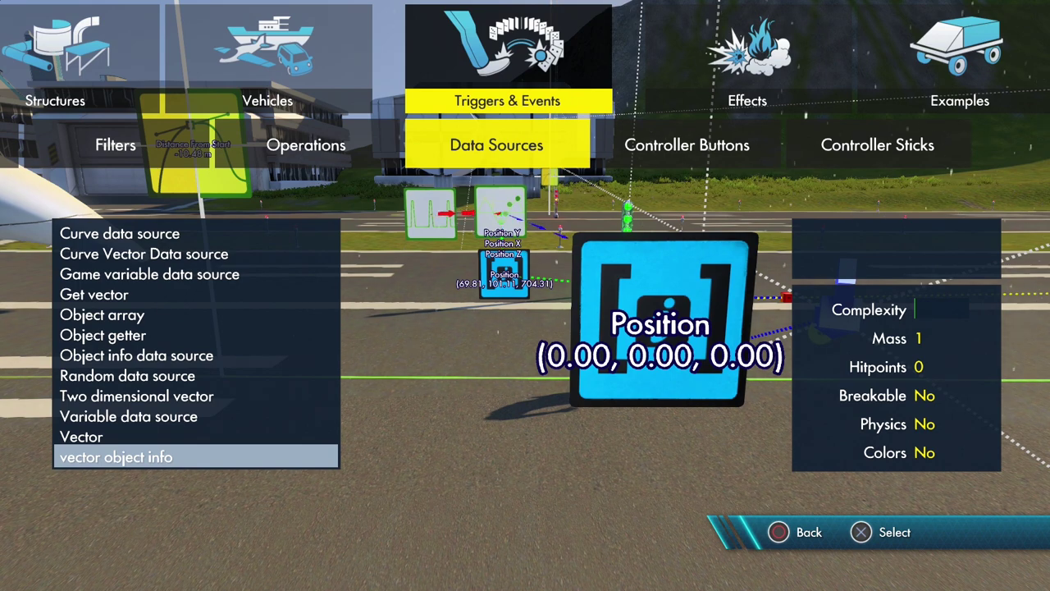
pyautogui.press('Up')
pyautogui.press('Up')
pyautogui.press('Up')
pyautogui.press('Up')
pyautogui.press('Up')
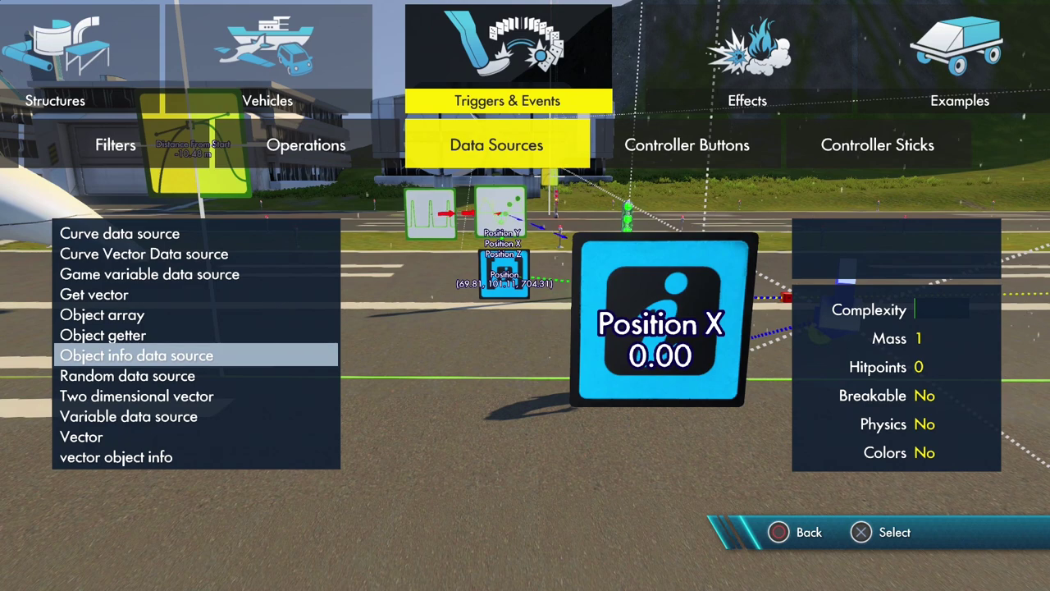
pyautogui.press('Return')
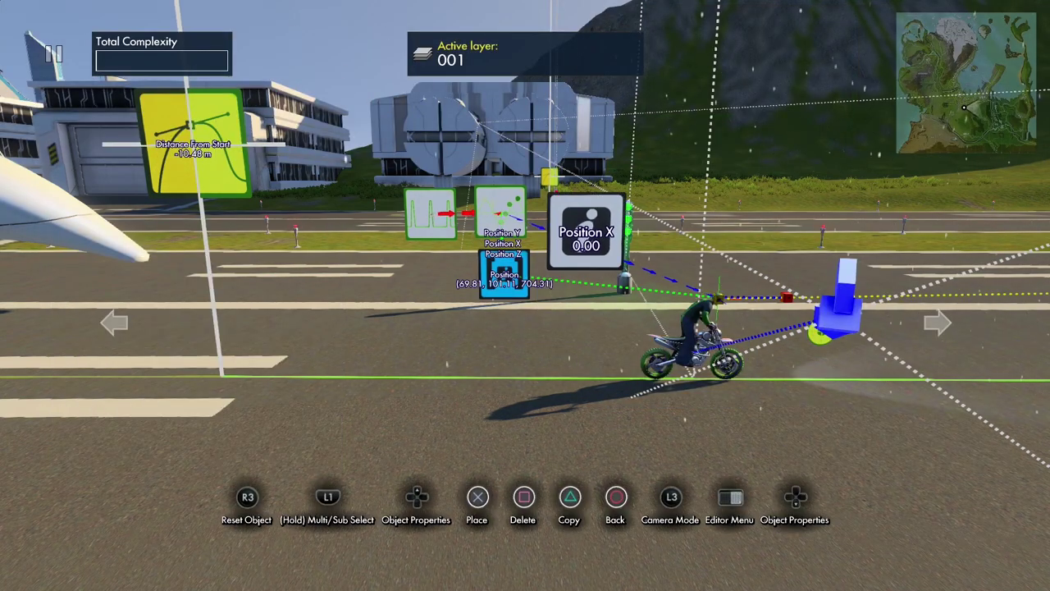
# Set the Object info data source's type to Angle X and choose the rider as the object it reads
pyautogui.press('Up')
pyautogui.press('Down')
pyautogui.press('Up')
pyautogui.press('Right')
pyautogui.press('Right')
pyautogui.press('Down')
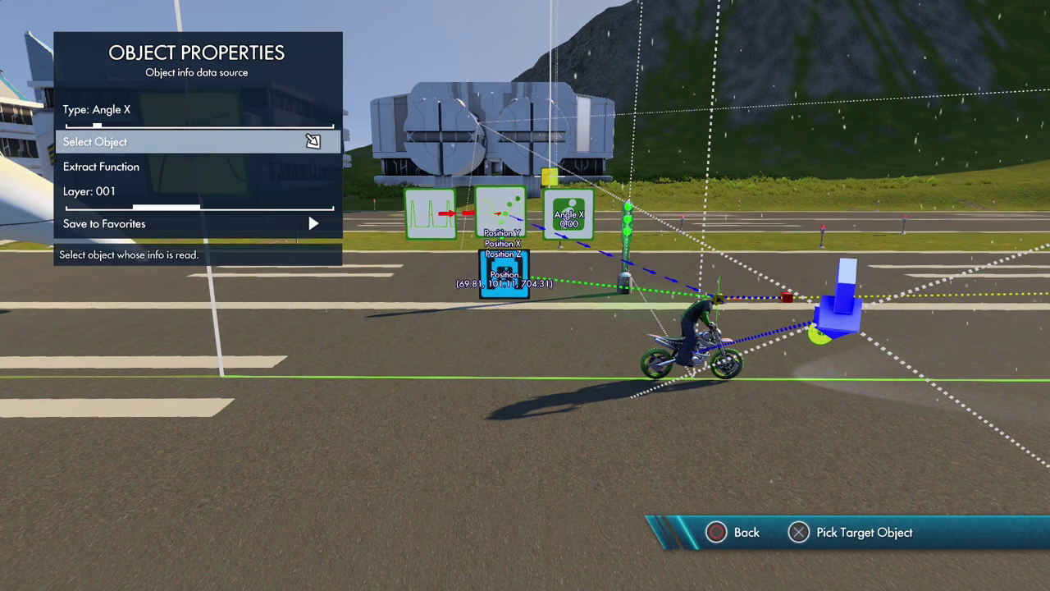
pyautogui.press('Return')
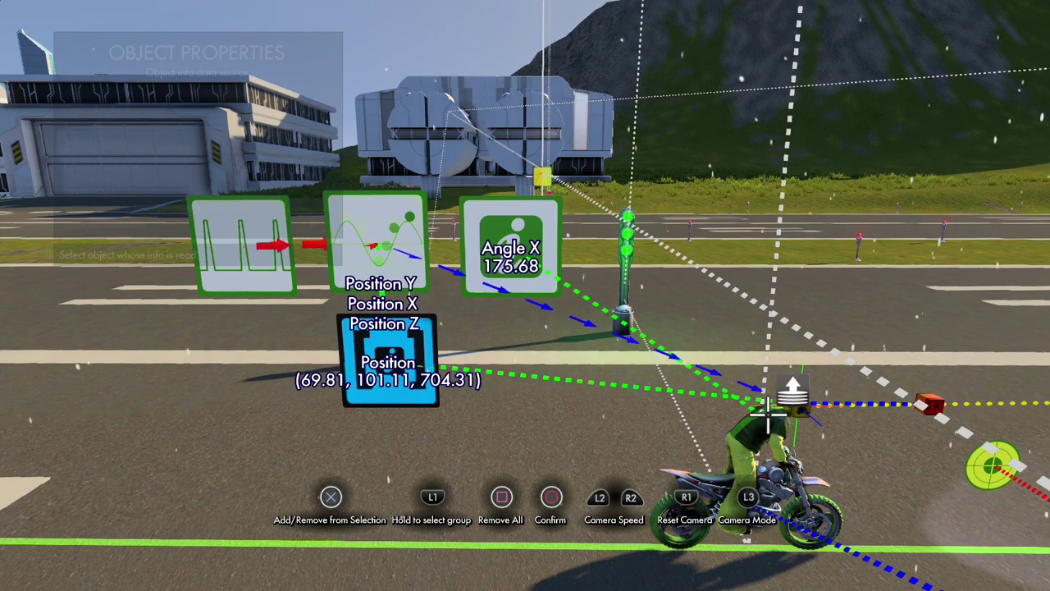
pyautogui.press('Escape')
pyautogui.press('Escape')
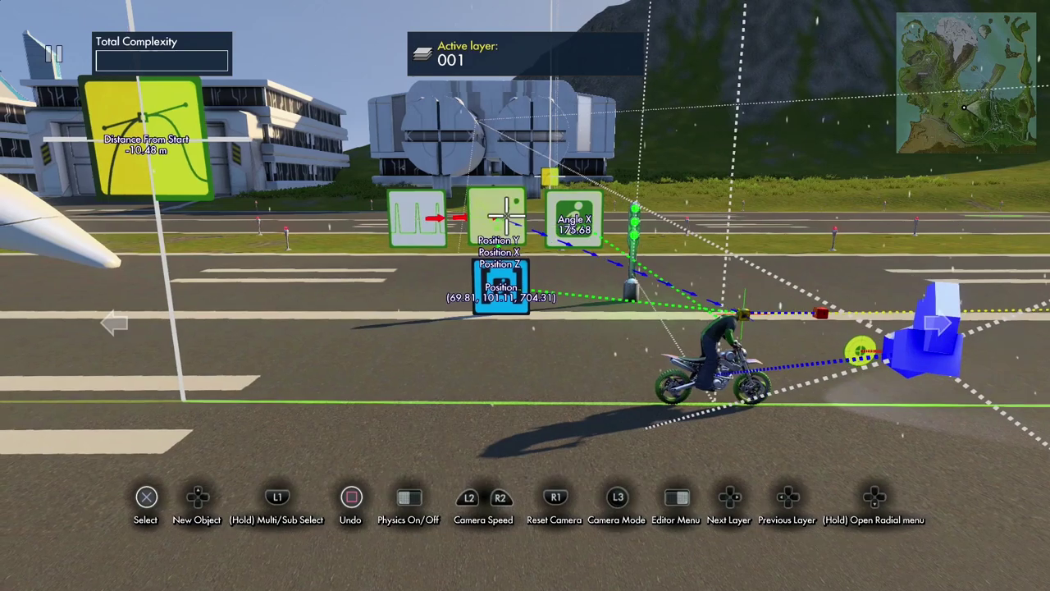
# Link the object position event's Yaw to the Angle X data source and briefly run physics to test it
pyautogui.press('Return')
pyautogui.press('Right')
pyautogui.press('Down')
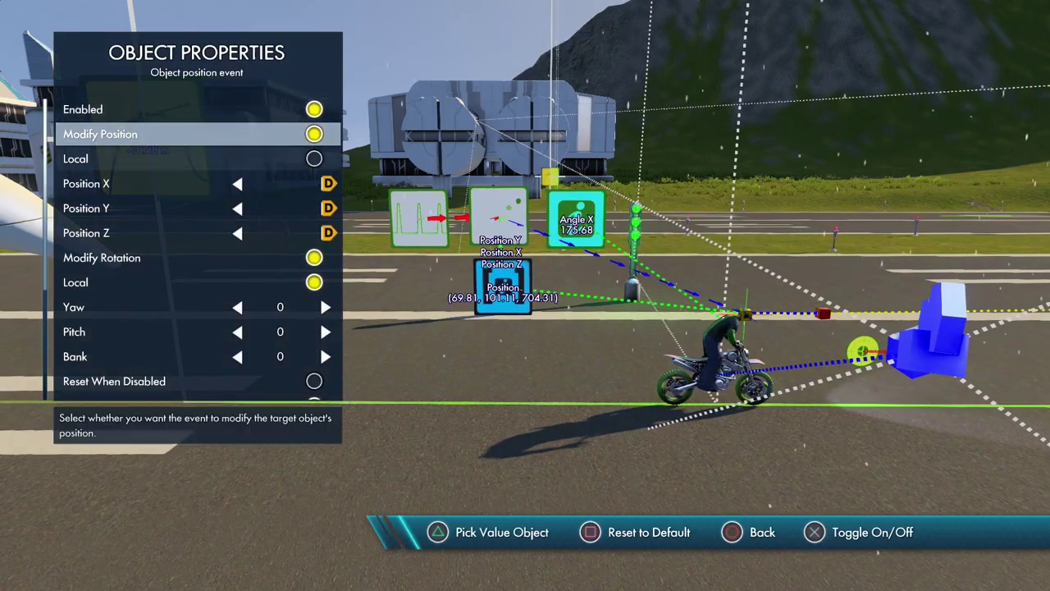
pyautogui.press('Down')
pyautogui.press('Down')
pyautogui.press('Down')
pyautogui.press('Down')
pyautogui.press('Down')
pyautogui.press('Down')
pyautogui.press('Down')
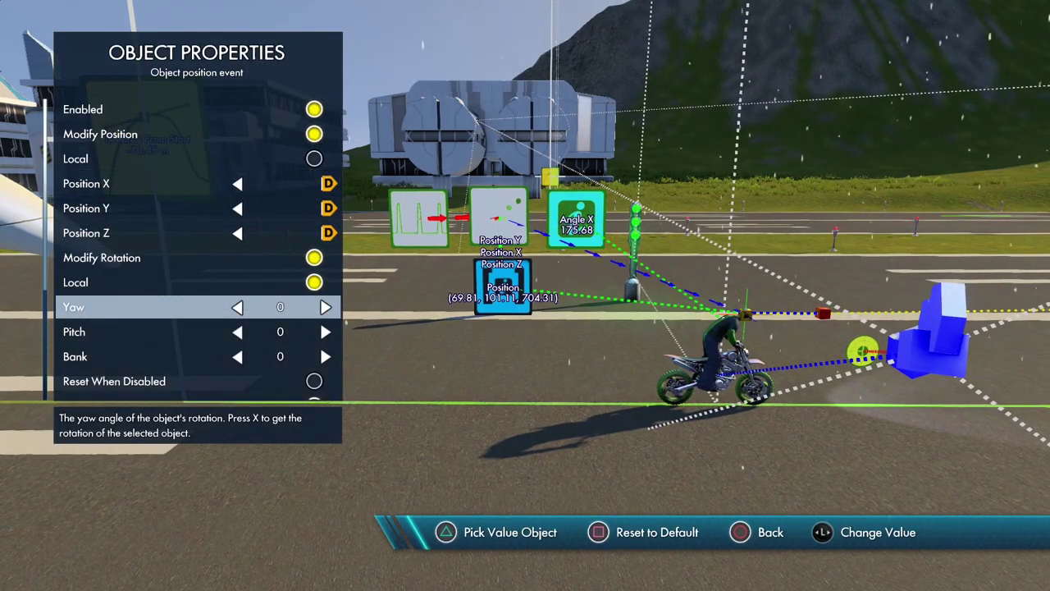
pyautogui.press('y')
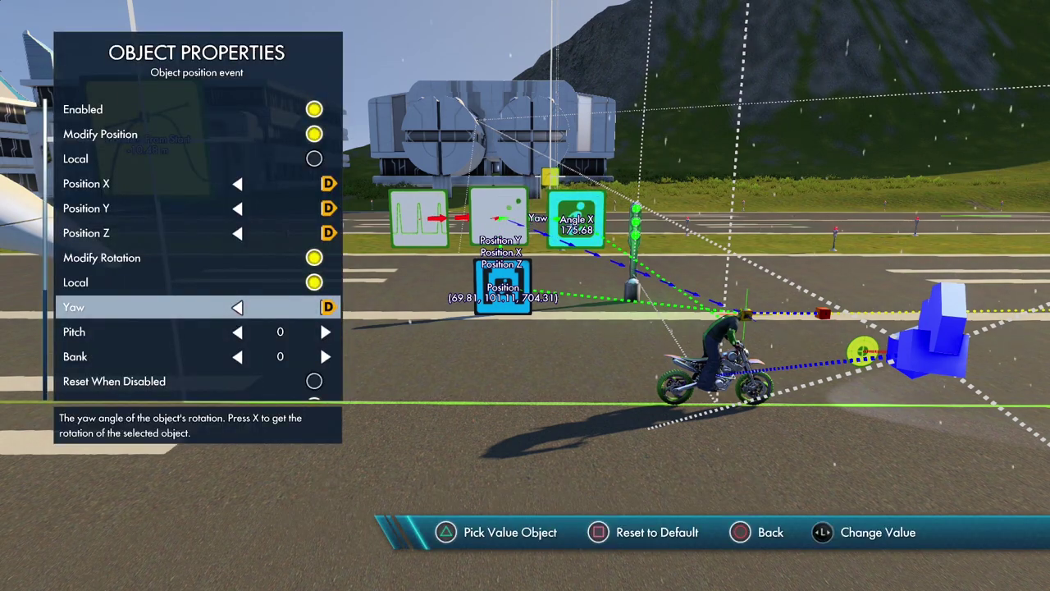
pyautogui.press('Escape')
pyautogui.press('space')
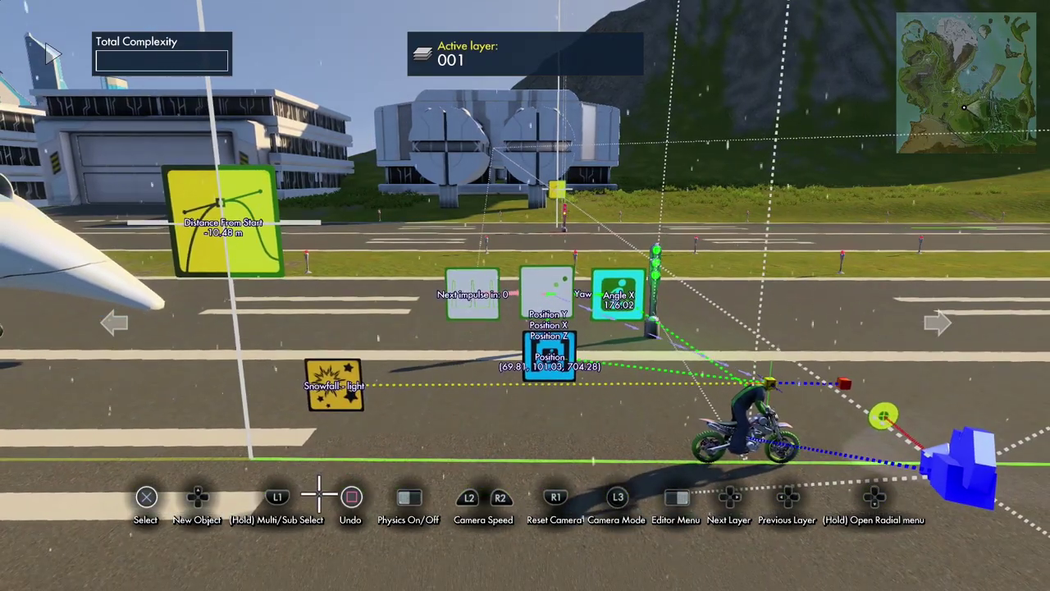
pyautogui.press('space')
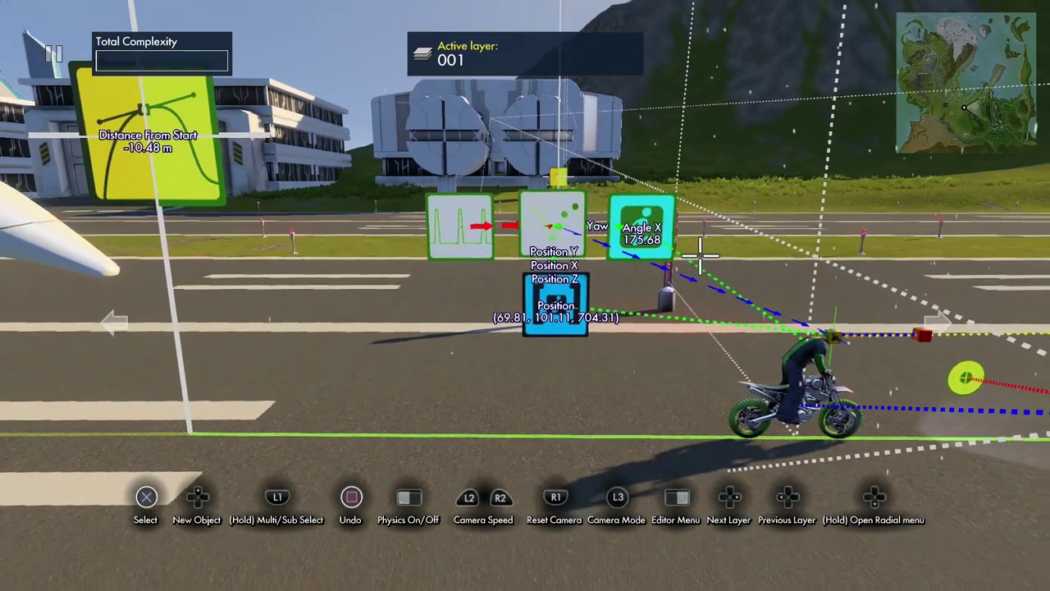
# Add a Two-input operator from the Operations category below the Angle X data source
pyautogui.press('Escape')
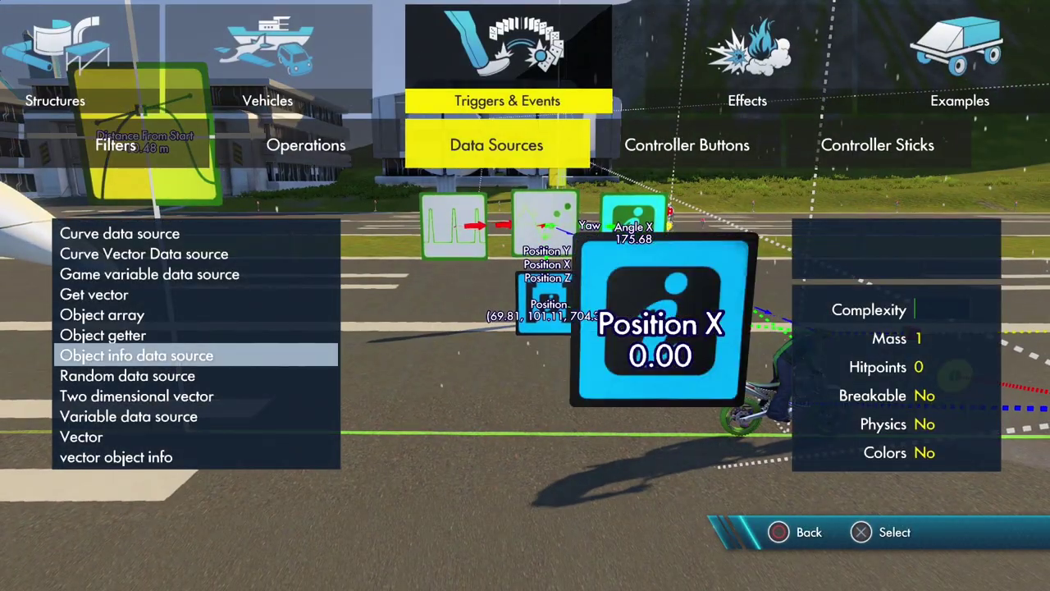
pyautogui.press('Left')
pyautogui.press('Down')
pyautogui.press('Down')
pyautogui.press('Down')
pyautogui.press('Down')
pyautogui.press('Down')
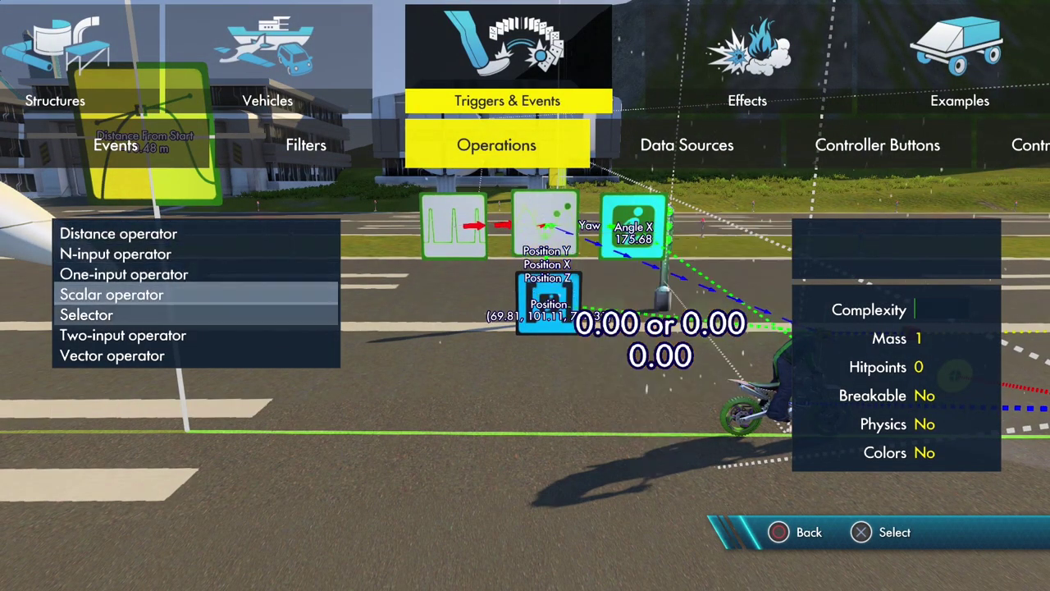
pyautogui.press('Return')
pyautogui.press('Right')
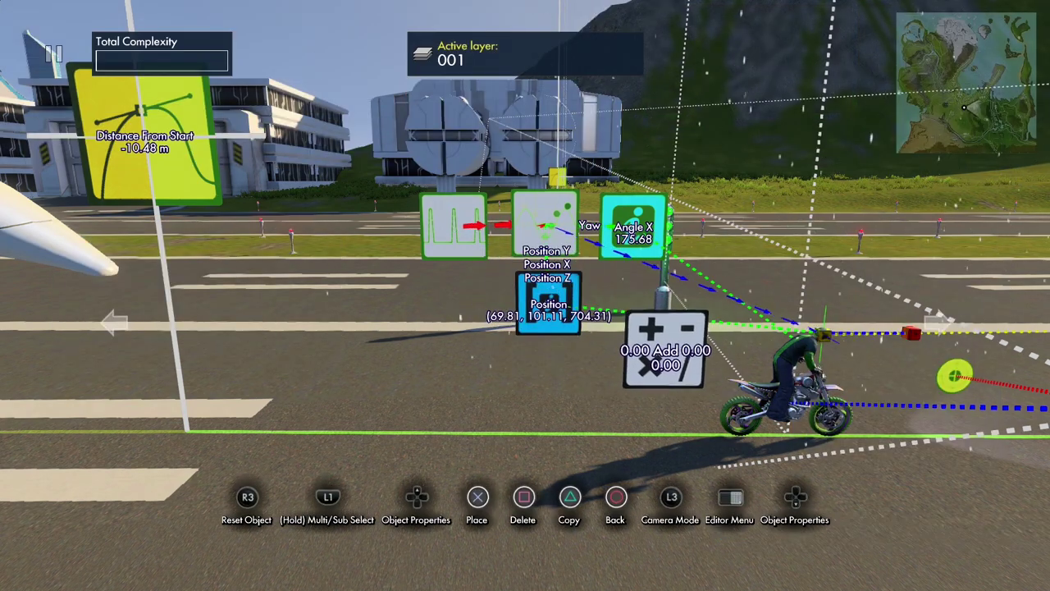
# Link Operand 1 of the Two-input operator to the Angle X data source, keeping the Add operation
pyautogui.press('Up')
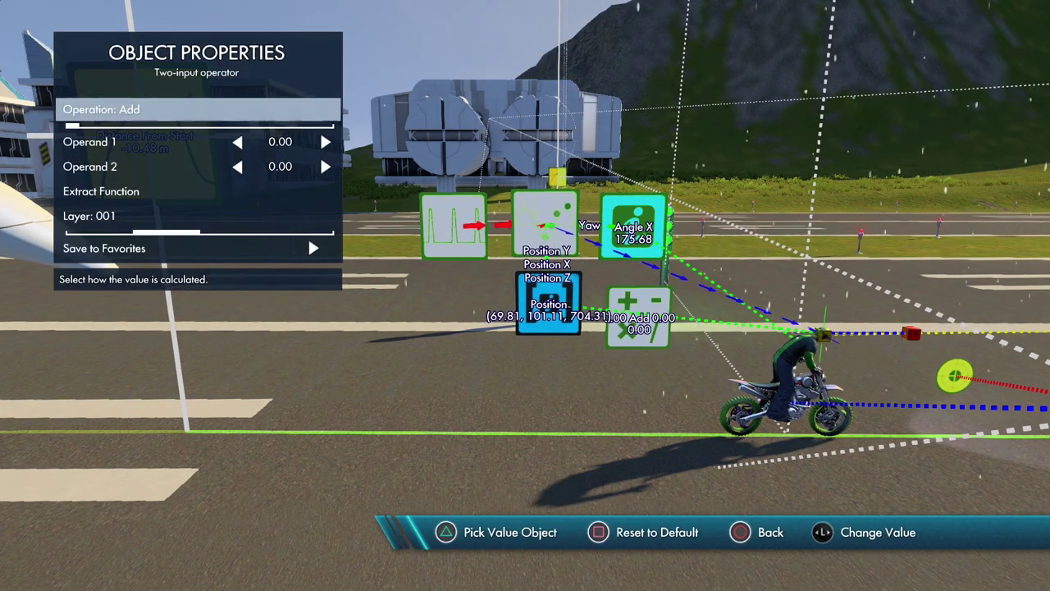
pyautogui.press('Down')
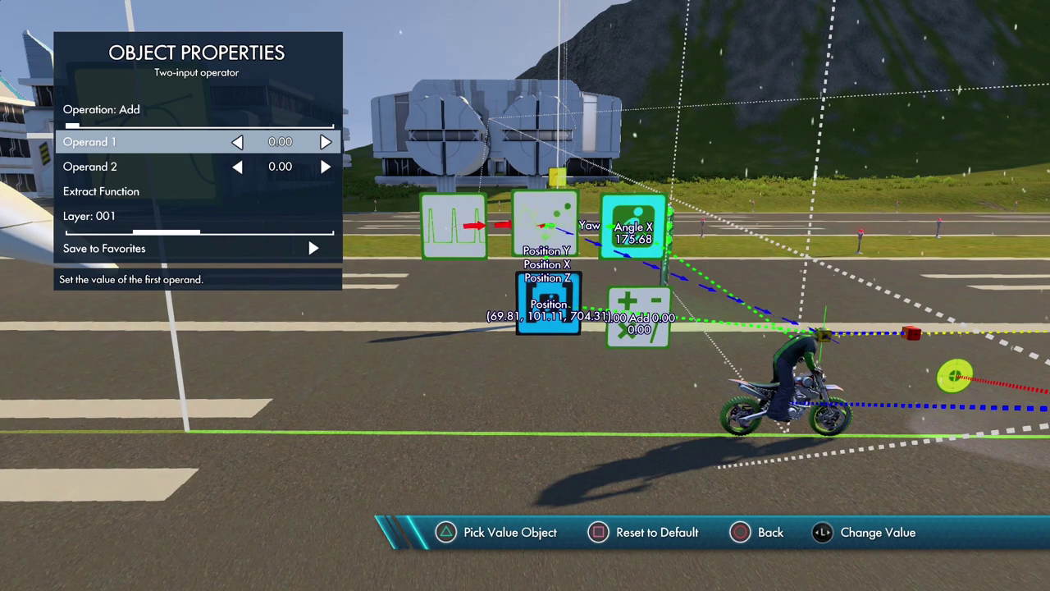
pyautogui.press('y')
pyautogui.press('Up')
pyautogui.press('Down')
# Set Operand 2 of the Two-input operator to 180.00
pyautogui.press('Down')
pyautogui.press('Right')
pyautogui.press('Right')
pyautogui.press('Right')
pyautogui.press('Right')
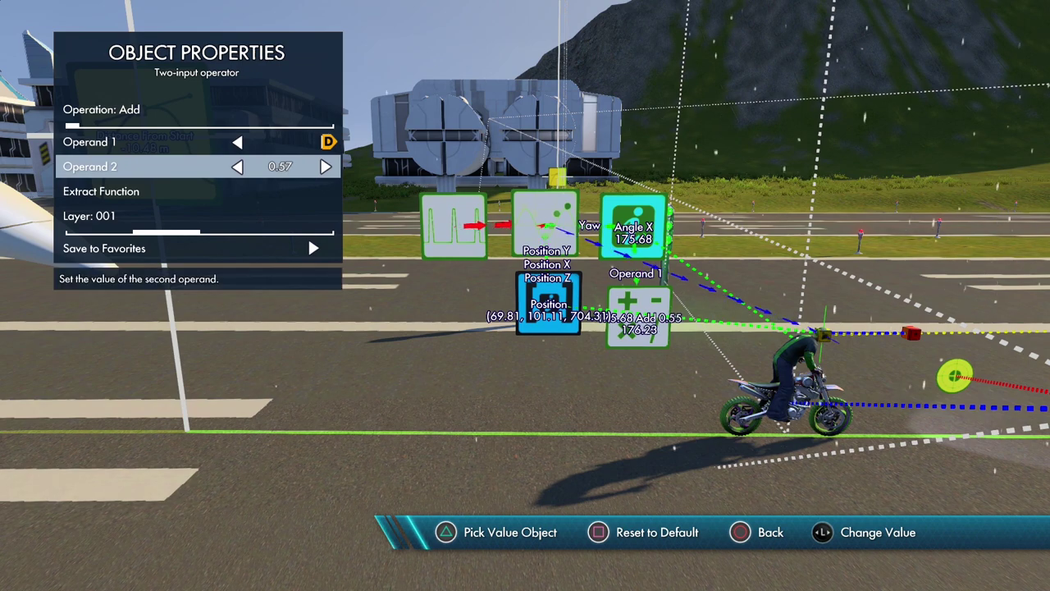
pyautogui.press('Right')
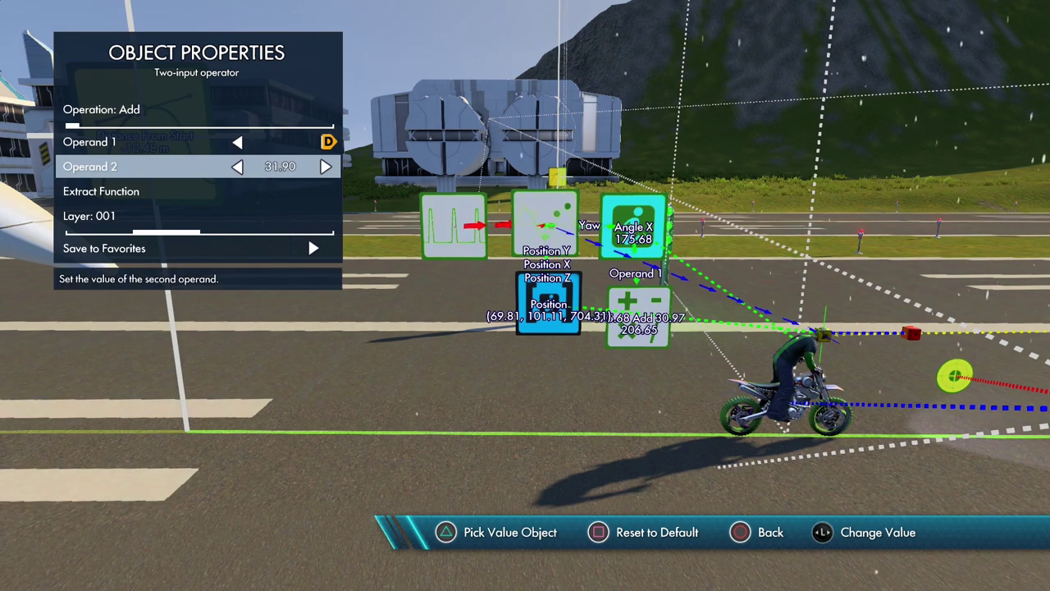
pyautogui.press('Right')
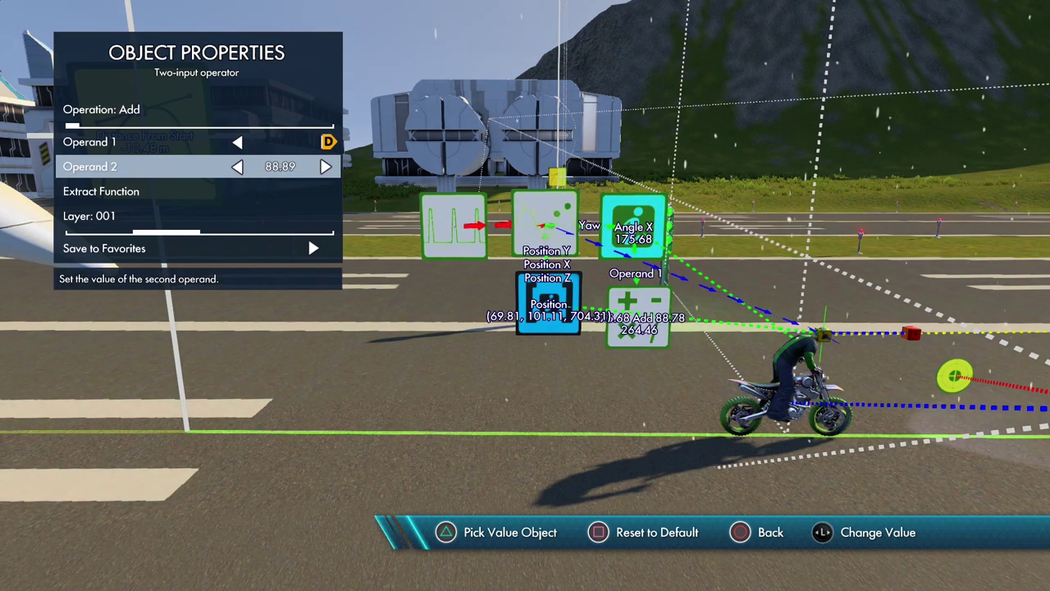
pyautogui.press('Right')
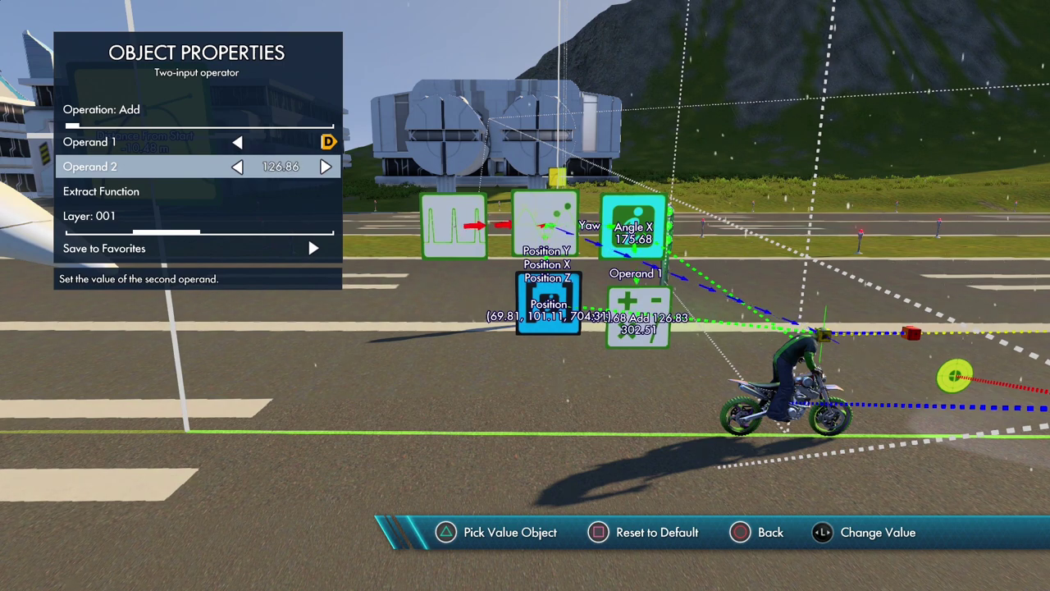
pyautogui.press('Right')
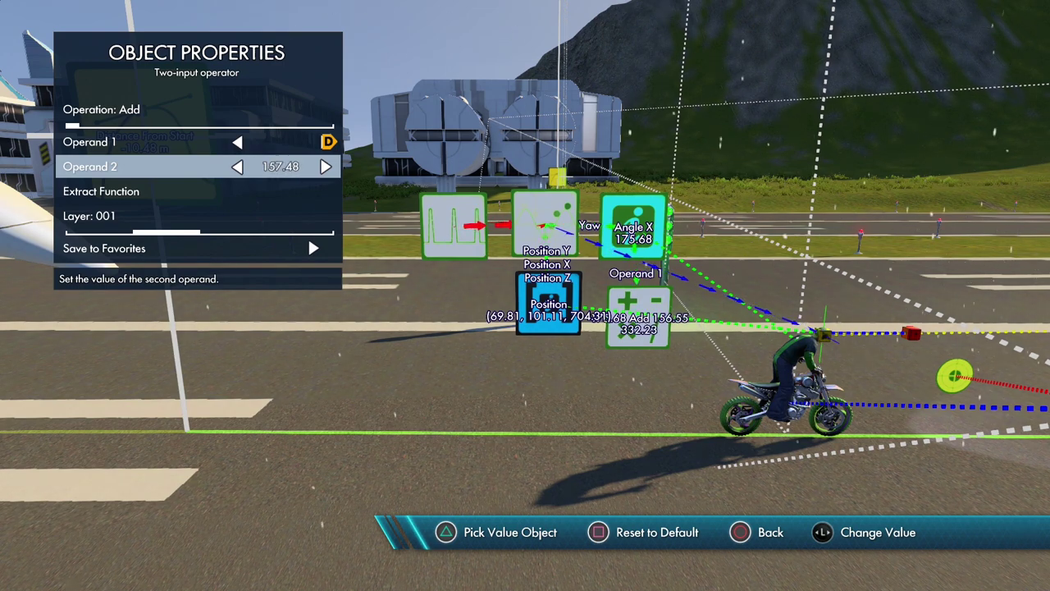
pyautogui.press('Left')
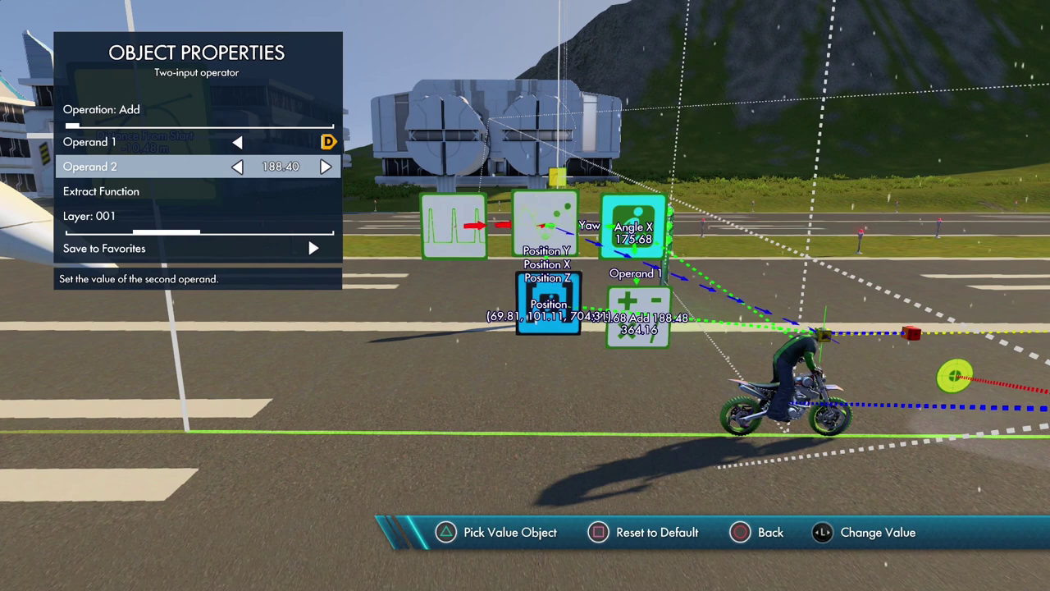
pyautogui.press('Left')
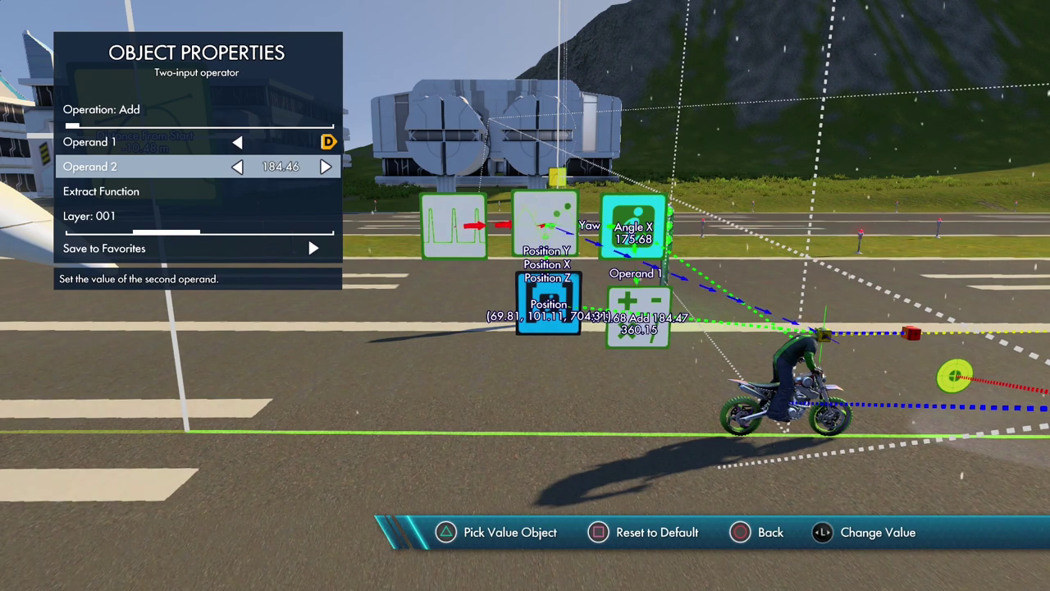
pyautogui.press('Left')
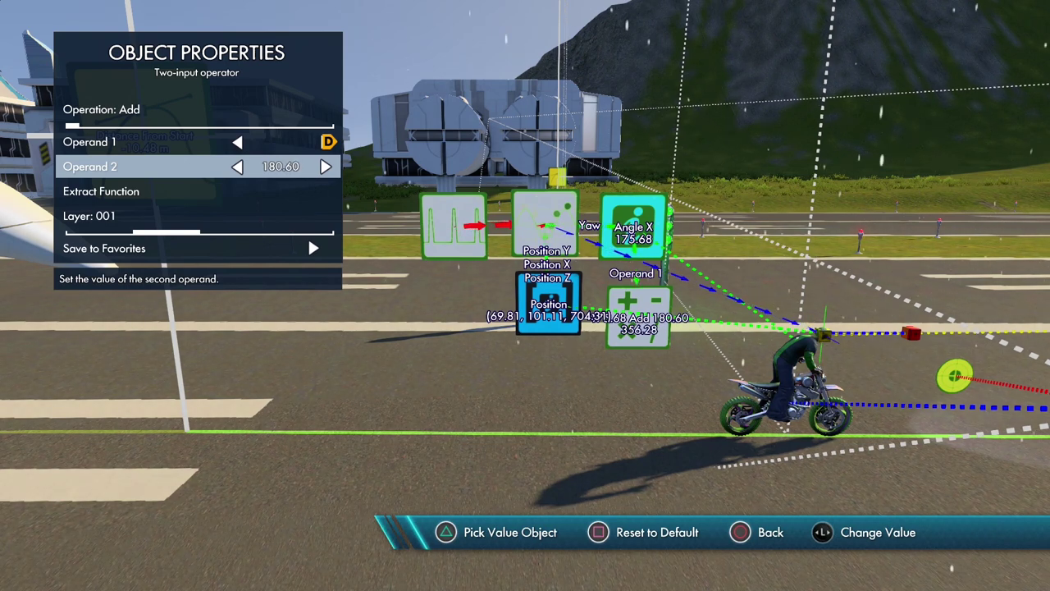
pyautogui.press('Left')
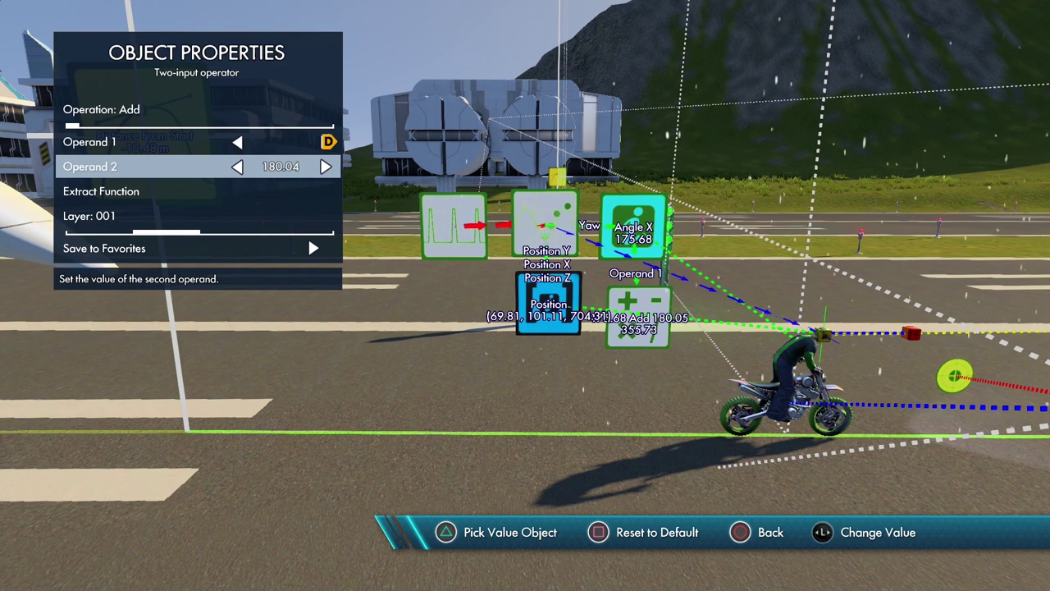
pyautogui.press('Escape')
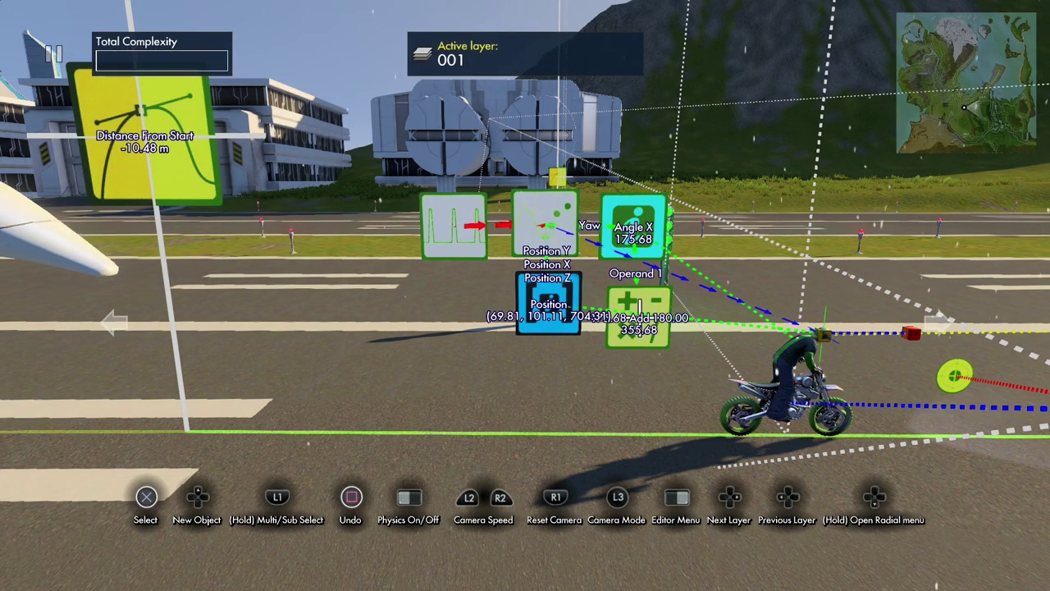
# Replace the Angle X data source with the Two-input operator as the object position event's Yaw value
pyautogui.click(569, 211)
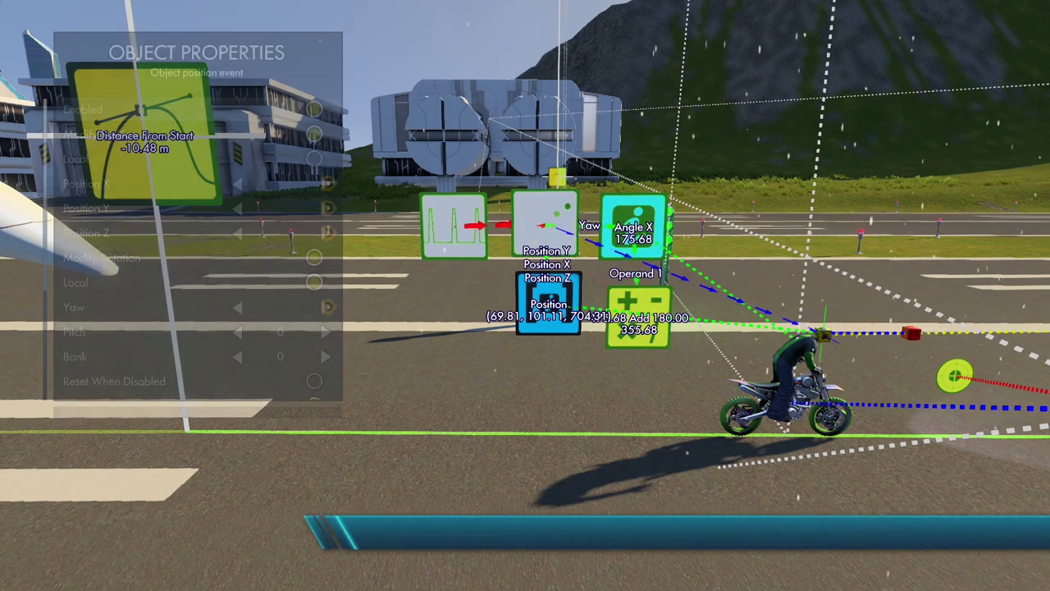
pyautogui.press('Down')
pyautogui.press('Down')
pyautogui.press('Down')
pyautogui.press('Down')
pyautogui.press('Down')
pyautogui.press('Down')
pyautogui.press('Down')
pyautogui.press('Down')
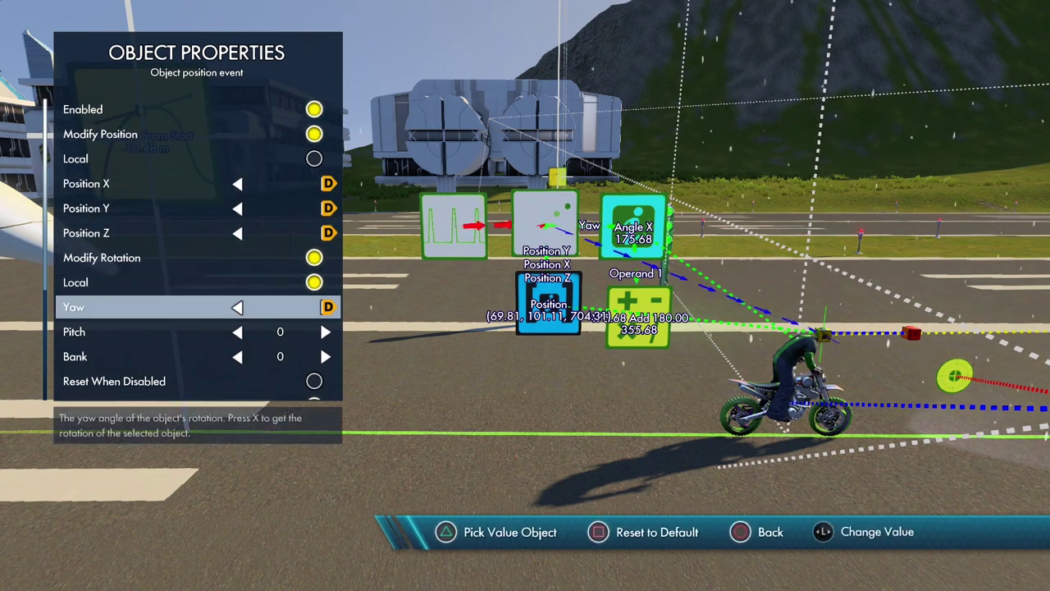
pyautogui.press('Return')
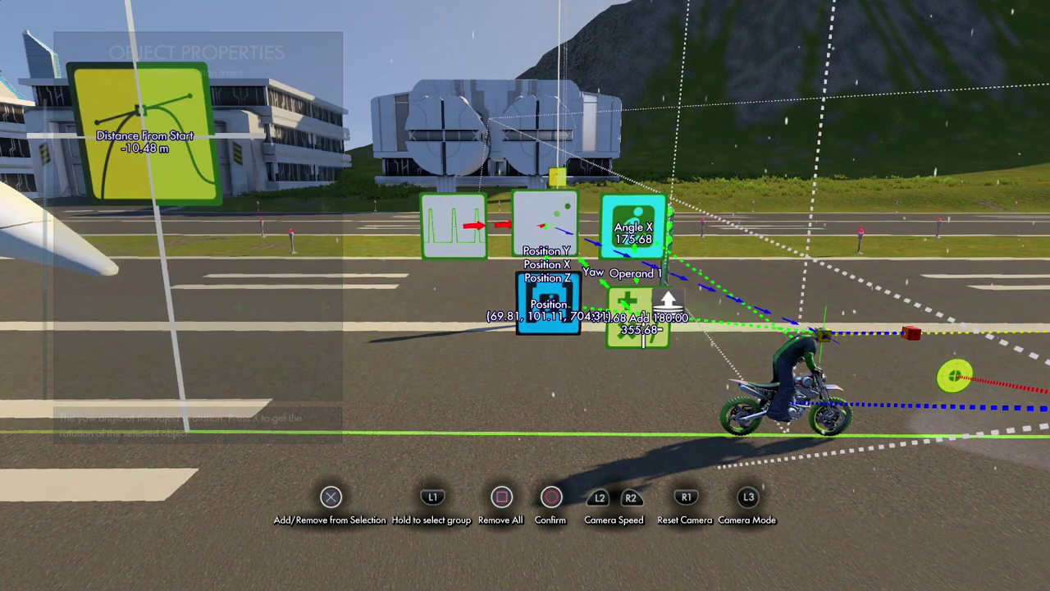
pyautogui.press('Escape')
pyautogui.press('Escape')
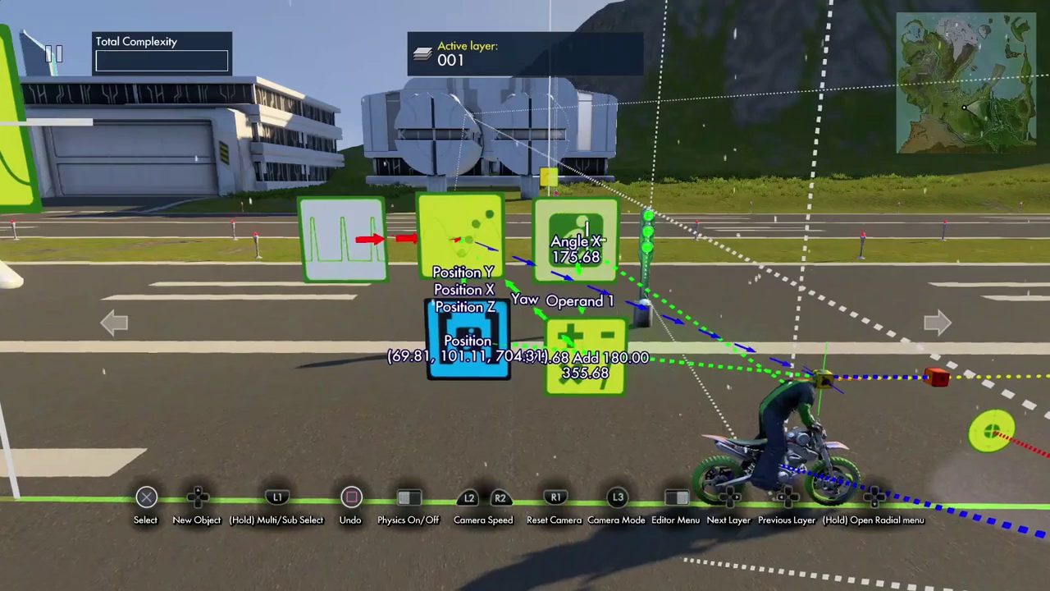
# Move the Angle X data source and the Two-input operator together so the operator sits beside the object position event
pyautogui.press('L1')
pyautogui.click(581, 341)
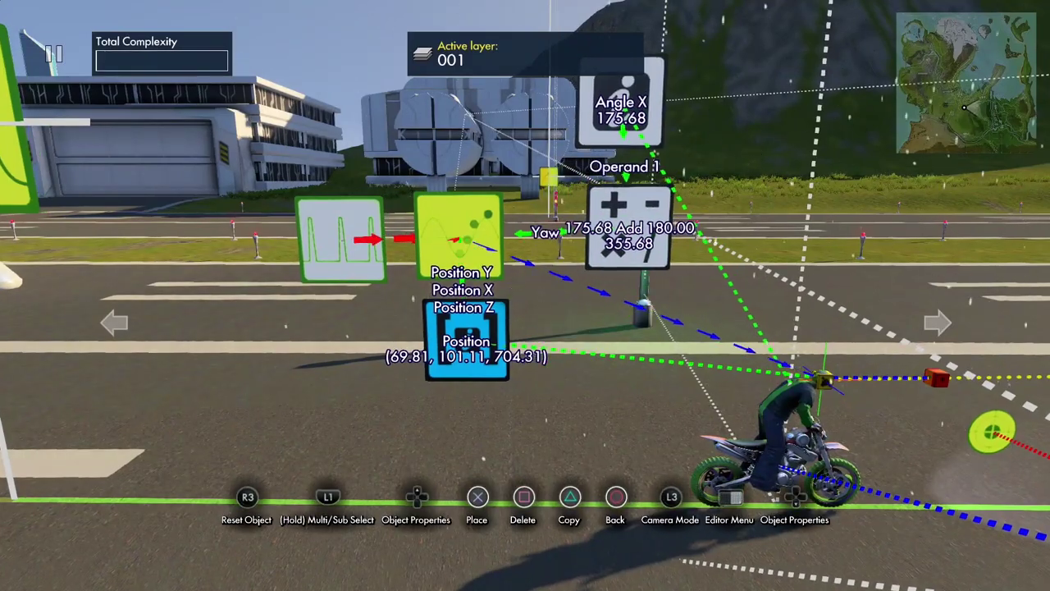
pyautogui.click(606, 228)
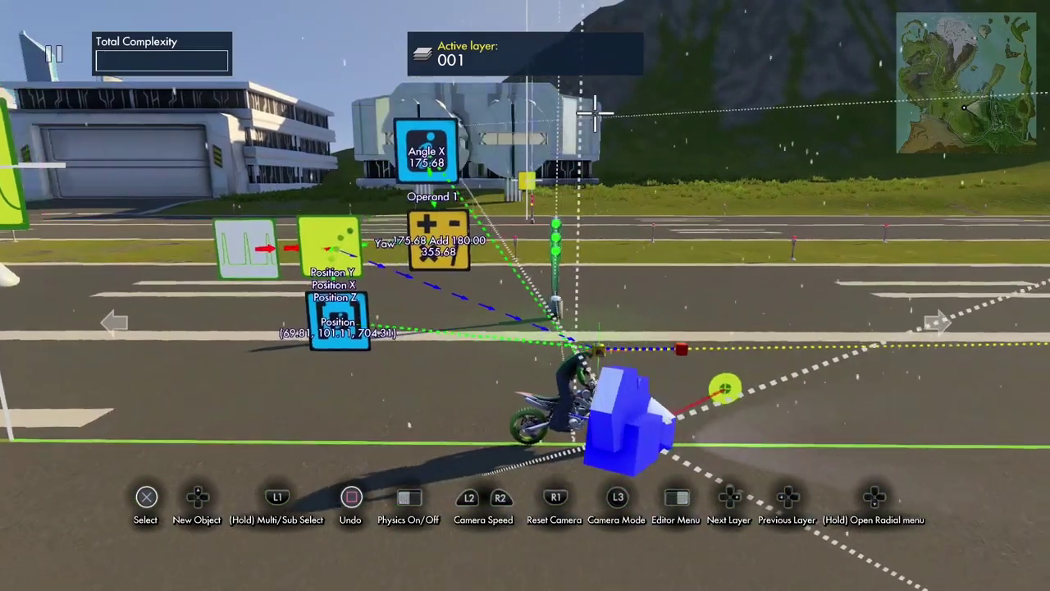
# Run the physics and test-ride the track to check how the snowfall follows the rider, and return to the editor
pyautogui.press('touchpad')
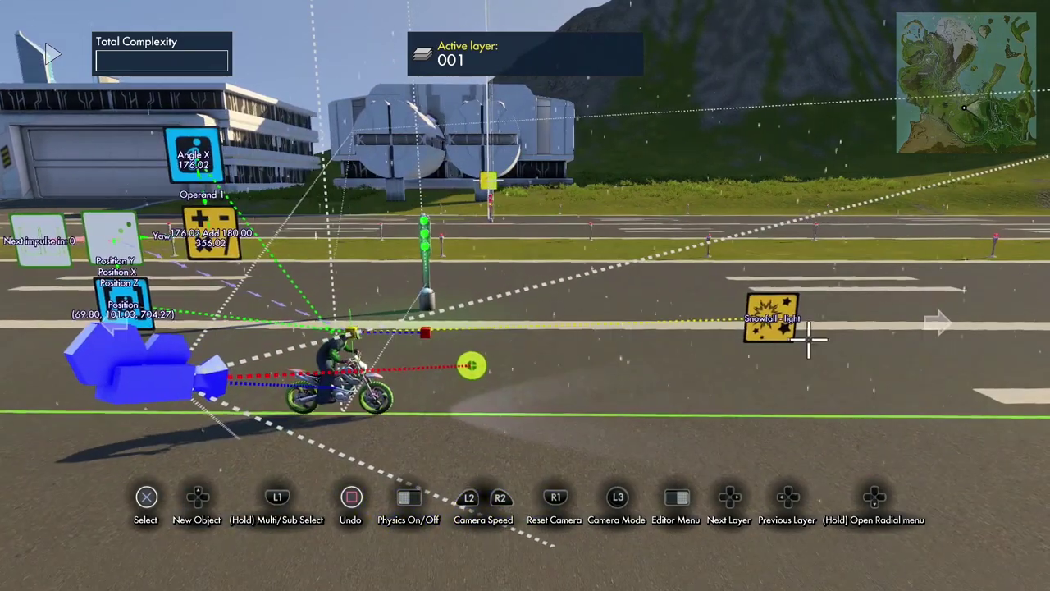
pyautogui.press('Escape')
pyautogui.press('Return')
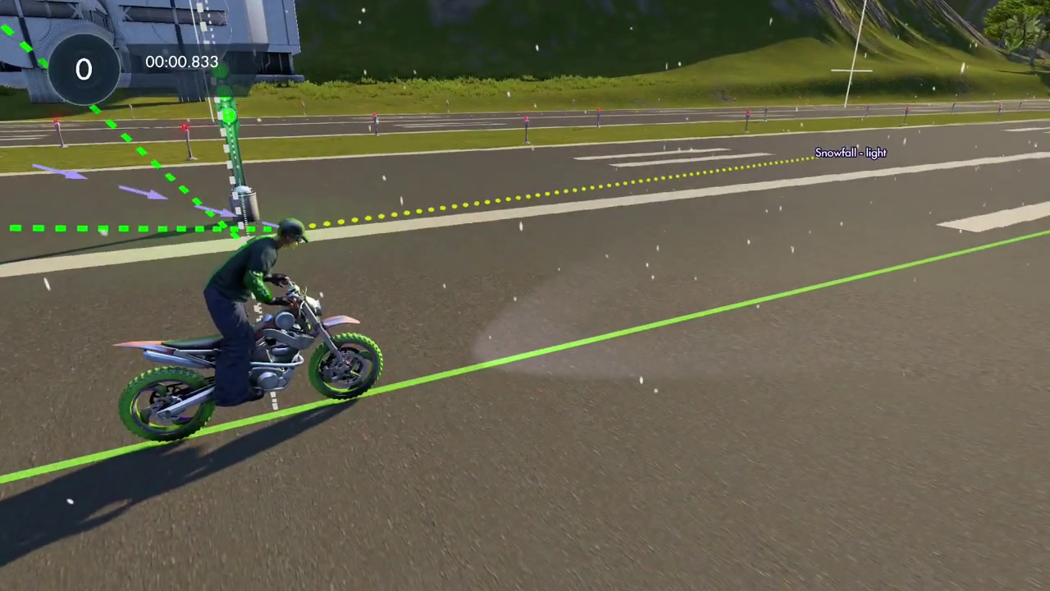
pyautogui.press('Down')
pyautogui.press('Return')
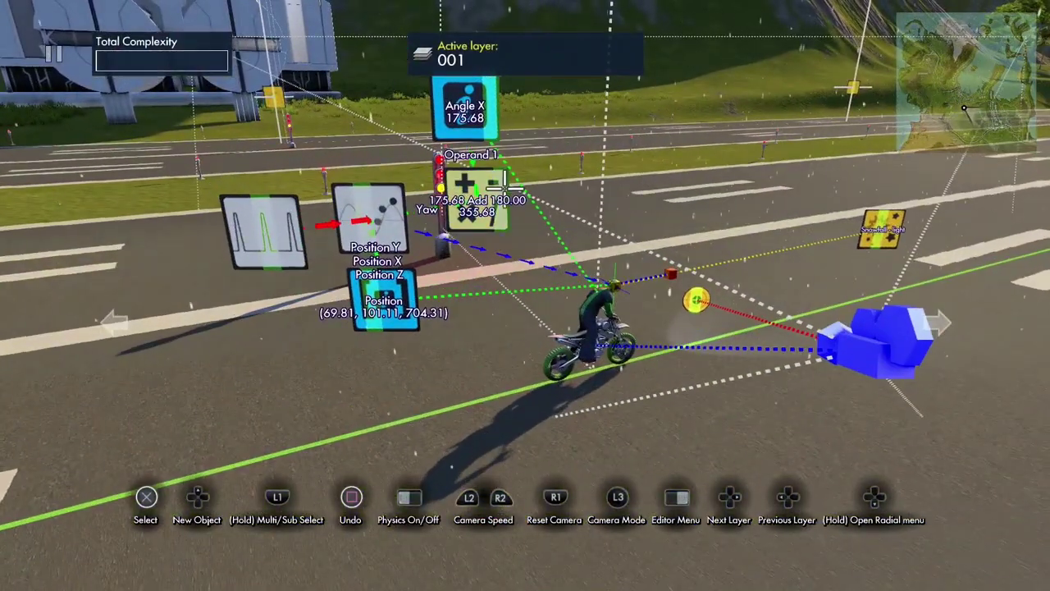
# Remove the Angle X link from Operand 1 of the Two-input operator and set Operand 1 to 180.00
pyautogui.click(518, 182)
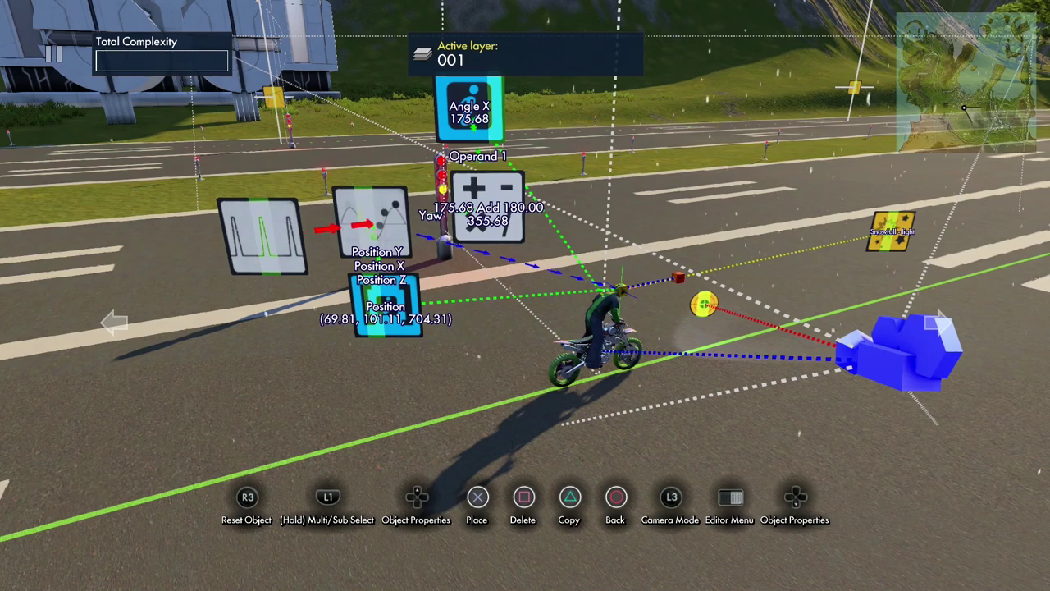
pyautogui.press('Up')
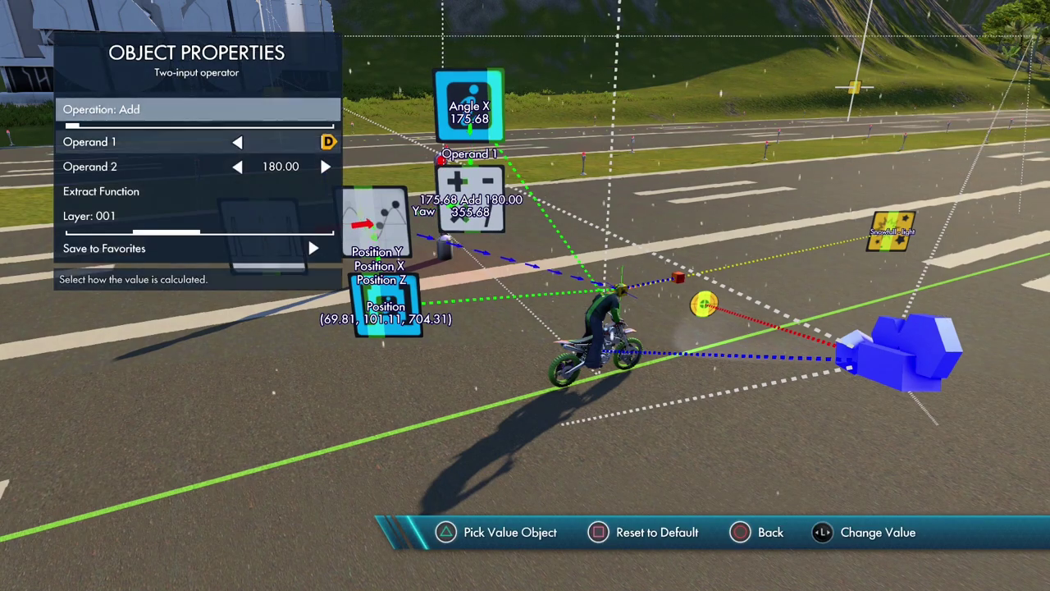
pyautogui.press('Down')
pyautogui.press('Delete')
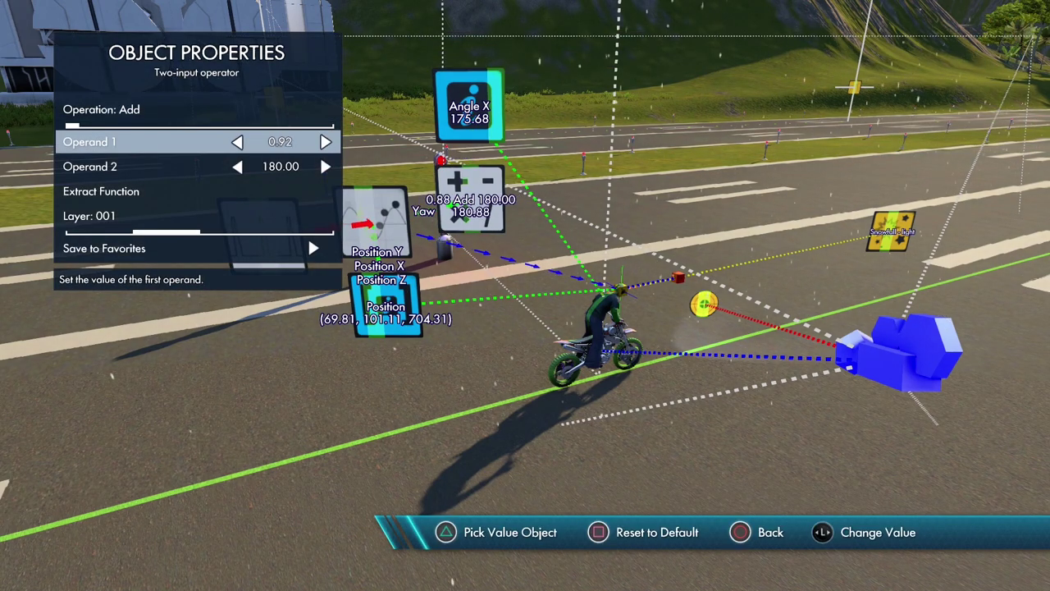
pyautogui.press('Right')
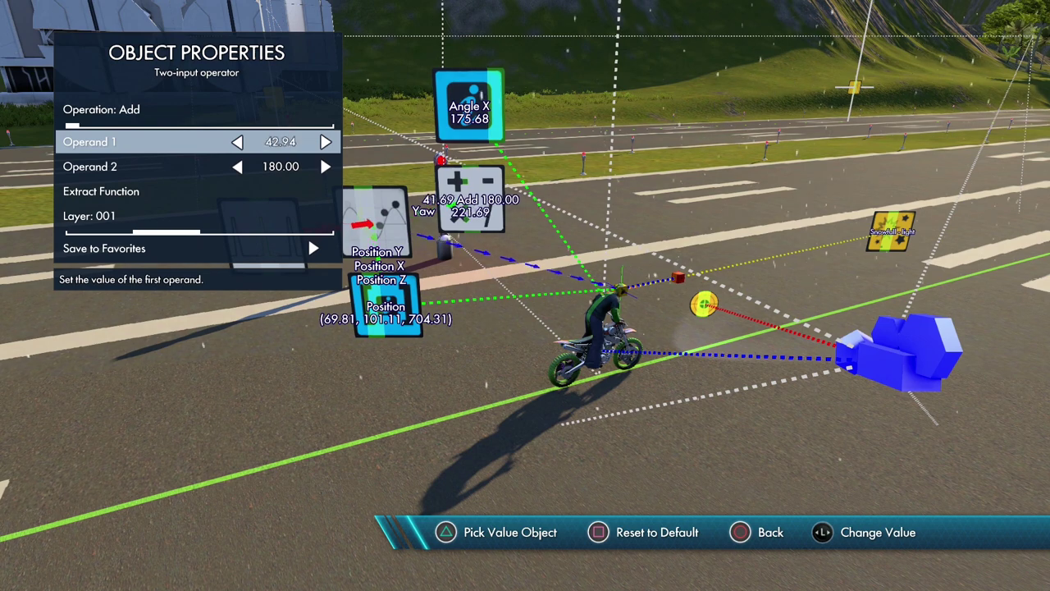
pyautogui.press('Right')
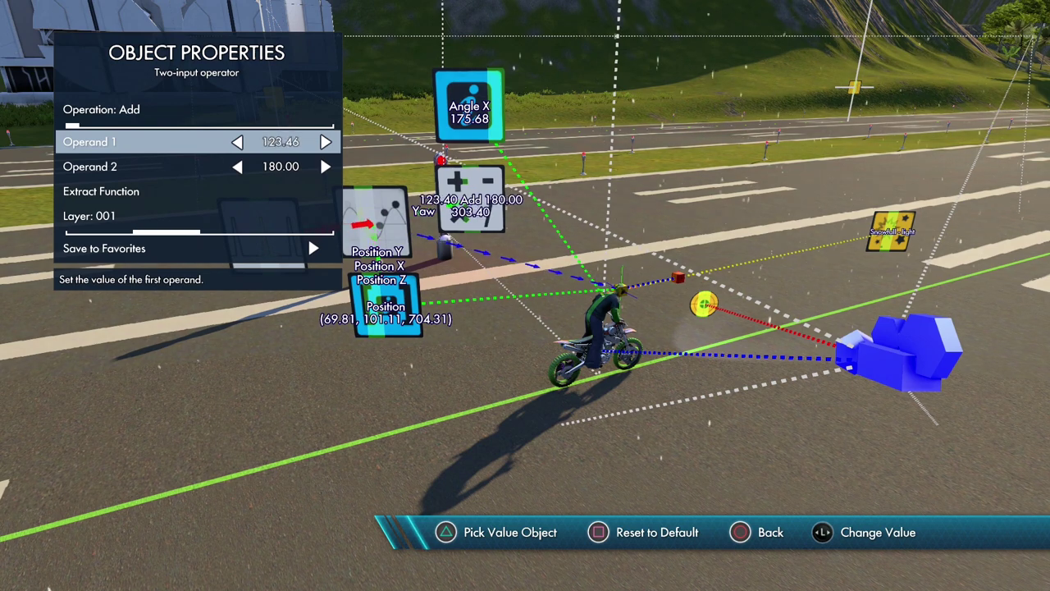
pyautogui.press('Right')
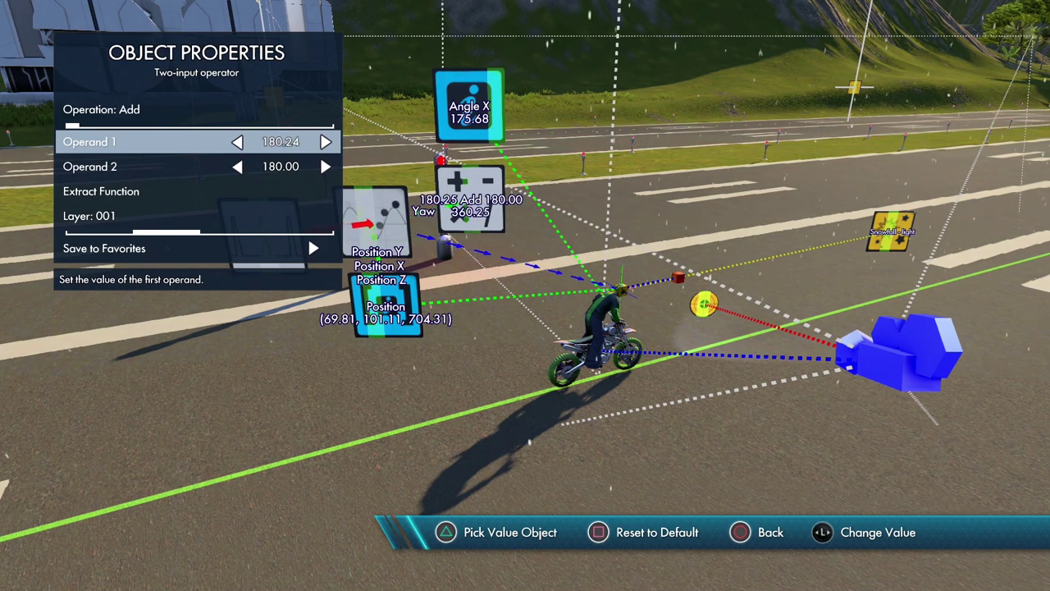
pyautogui.press('Left')
pyautogui.press('Left')
# Change the Two-input operator's operation to Subtract and link its Operand 2 to the Angle X data source
pyautogui.press('Up')
pyautogui.press('Right')
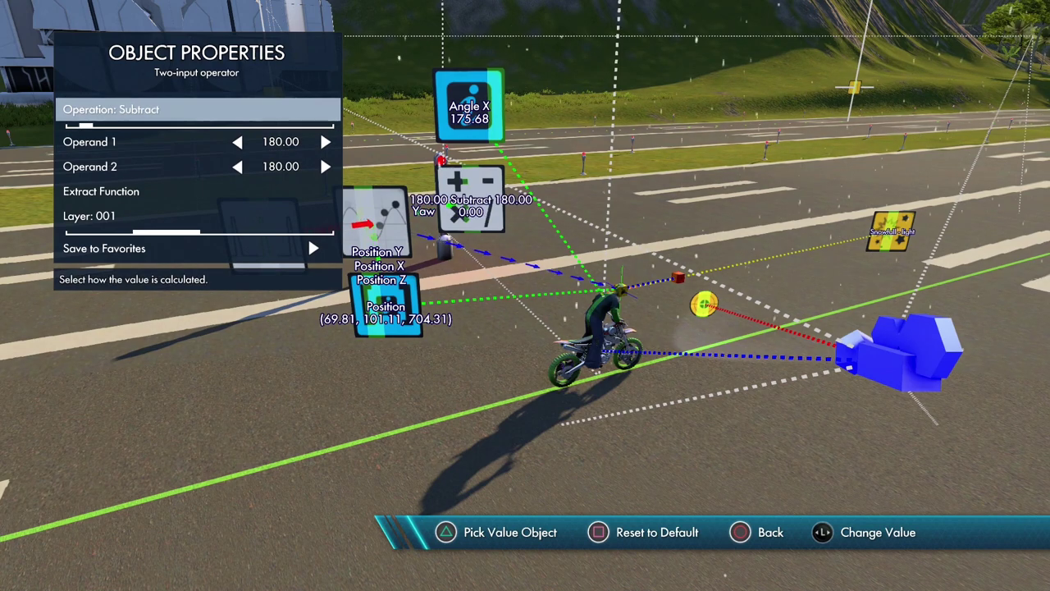
pyautogui.press('Down')
pyautogui.press('Down')
pyautogui.press('y')
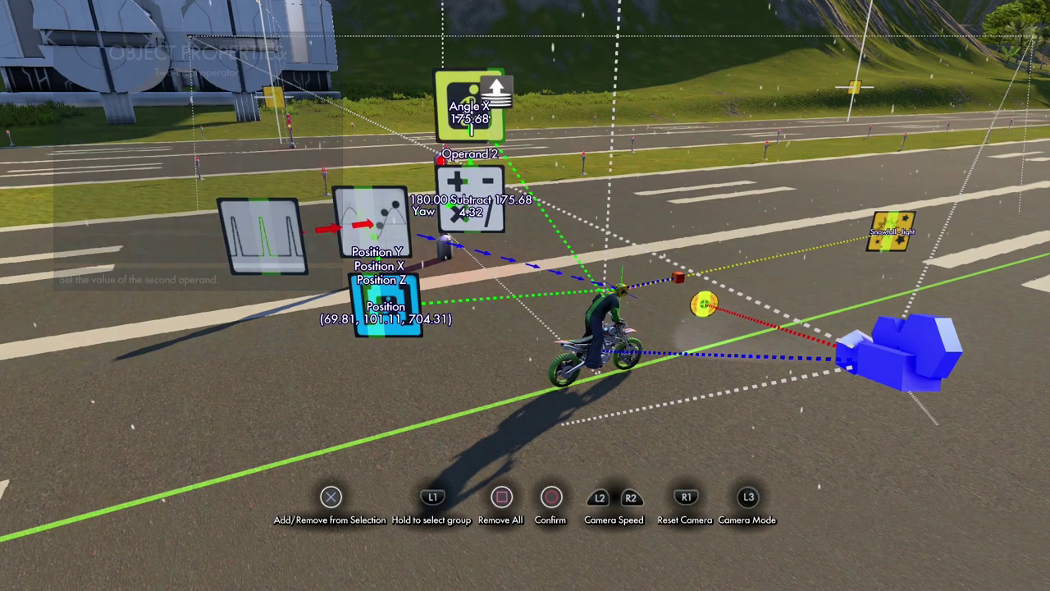
pyautogui.press('Return')
pyautogui.press('Escape')
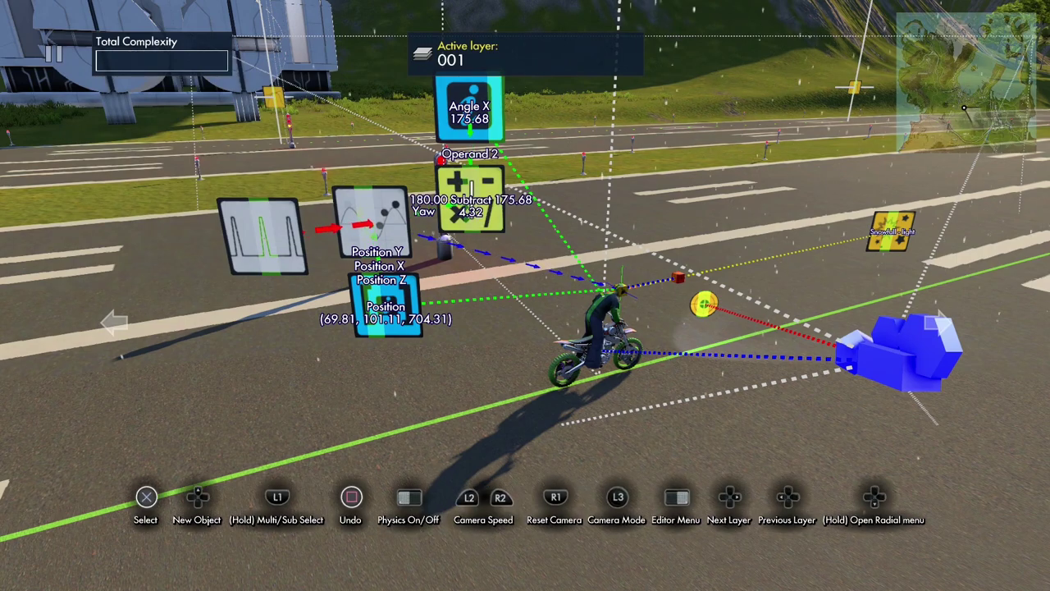
# Test the subtracted yaw with the physics running and in a test ride, and return to the editor
pyautogui.press('space')
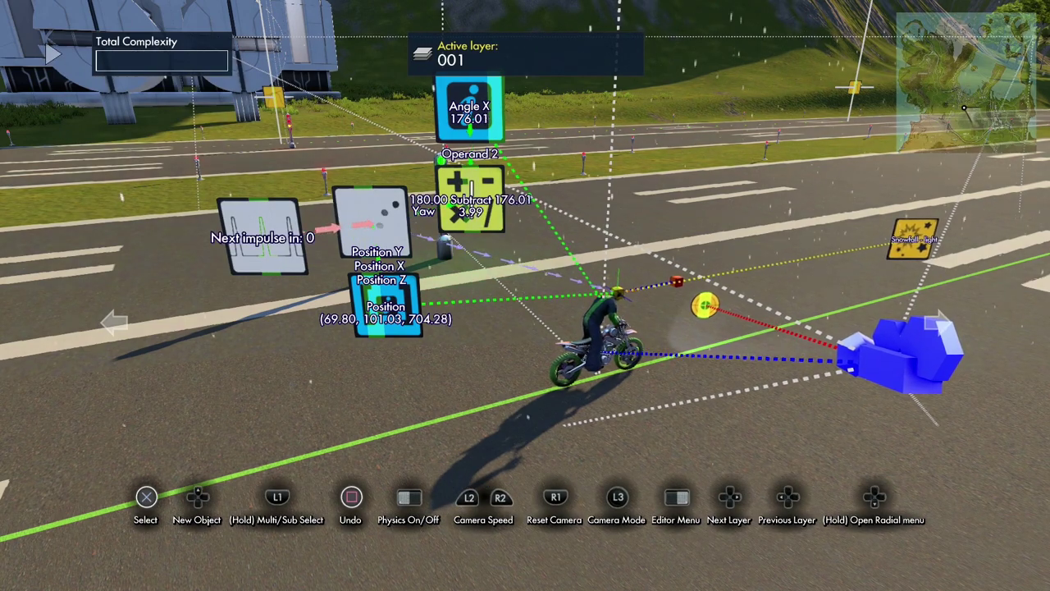
pyautogui.press('Escape')
pyautogui.press('Return')
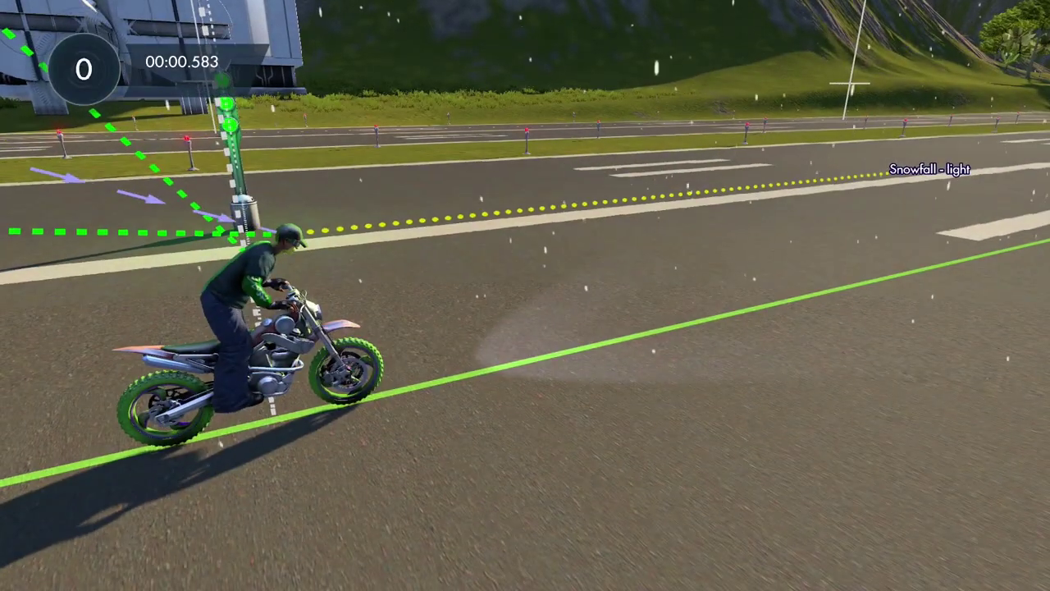
pyautogui.press('Escape')
pyautogui.press('Down')
pyautogui.press('Return')
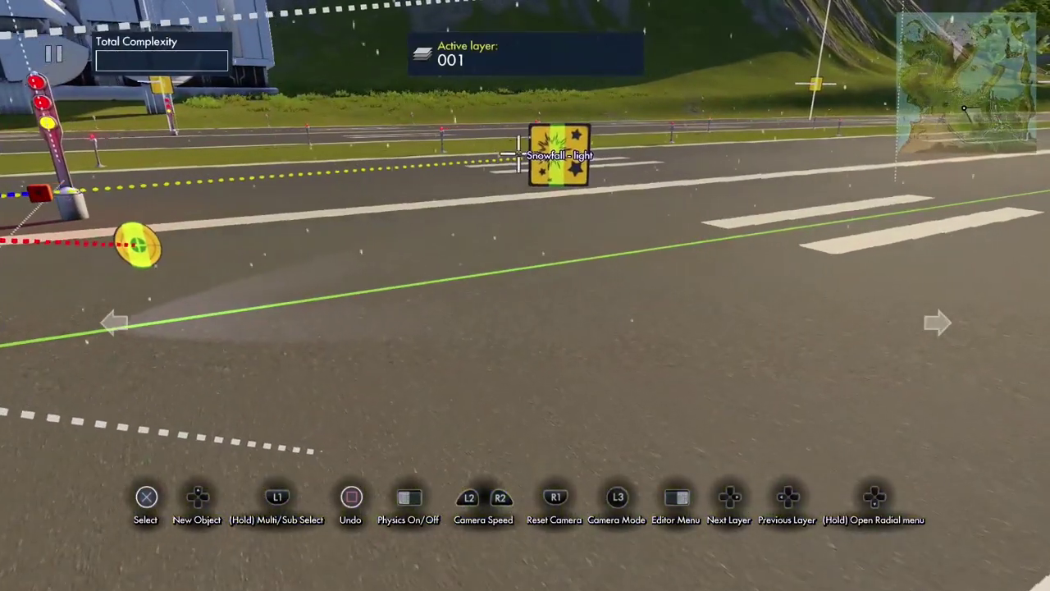
# Copy the light snowfall effect and place the duplicate further ahead of the rider, beyond the original
pyautogui.click(559, 157)
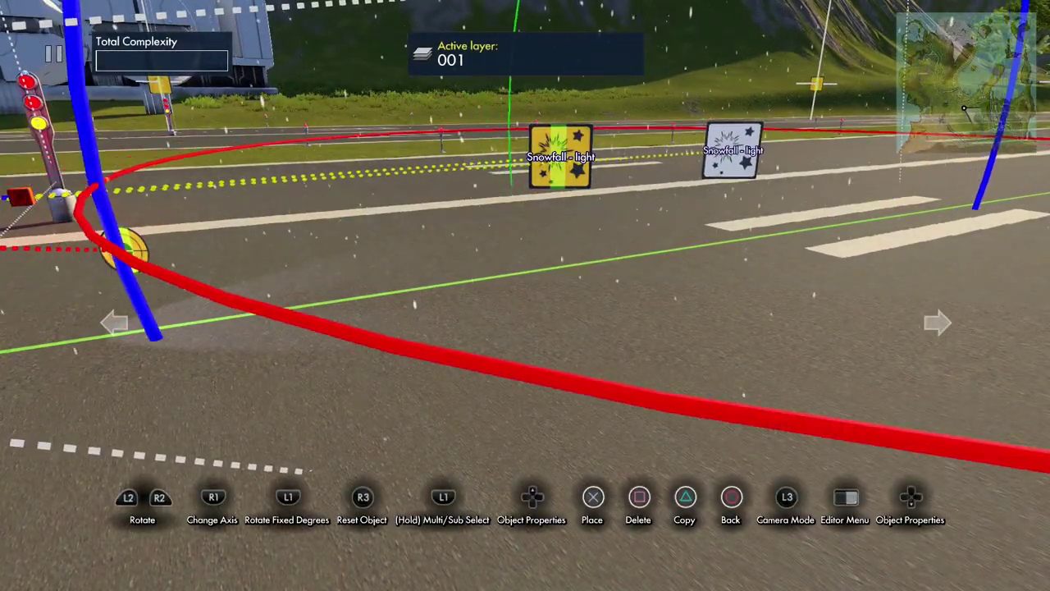
pyautogui.press('Return')
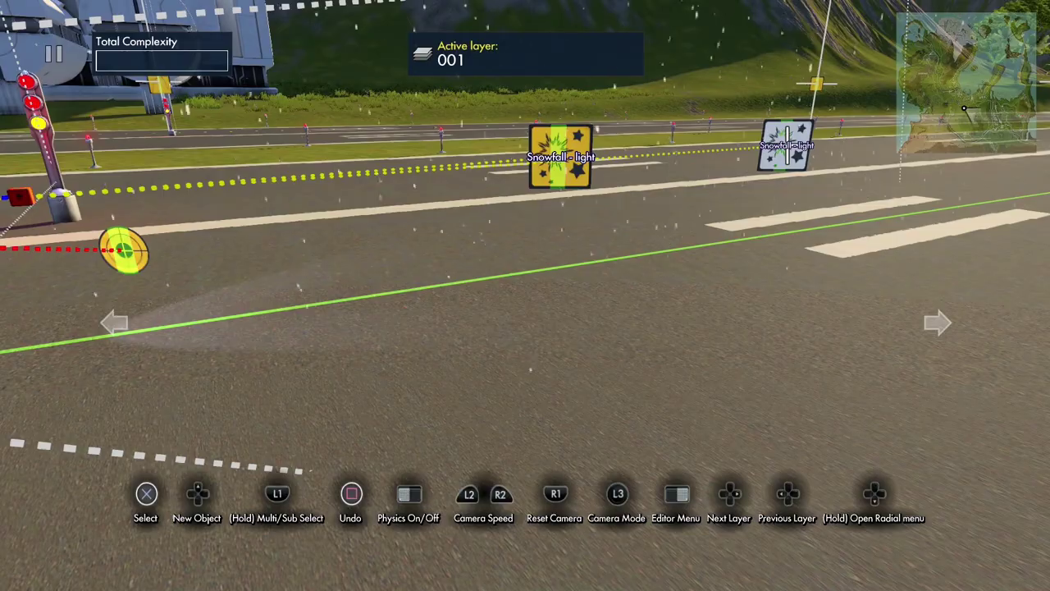
# Test-ride the track with both snowfall effects and return to the editor
pyautogui.press('Escape')
pyautogui.press('Return')
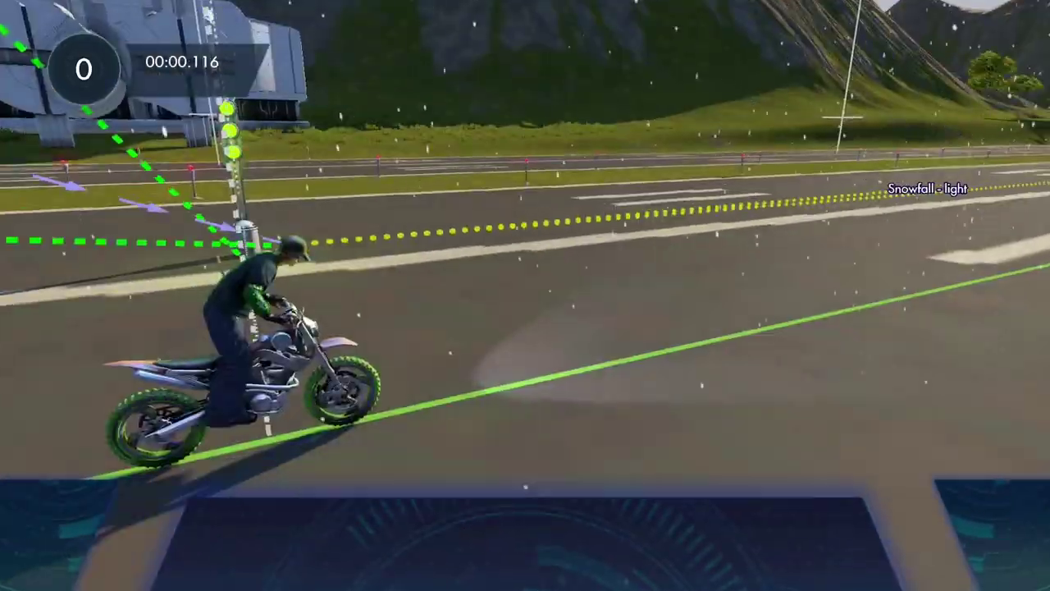
pyautogui.press('Down')
pyautogui.press('Return')
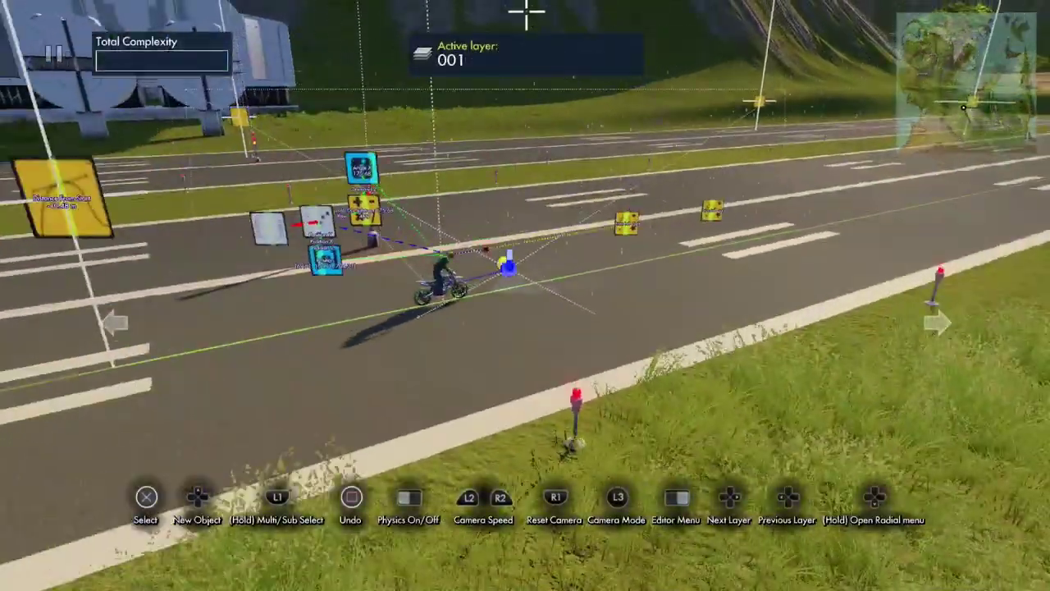